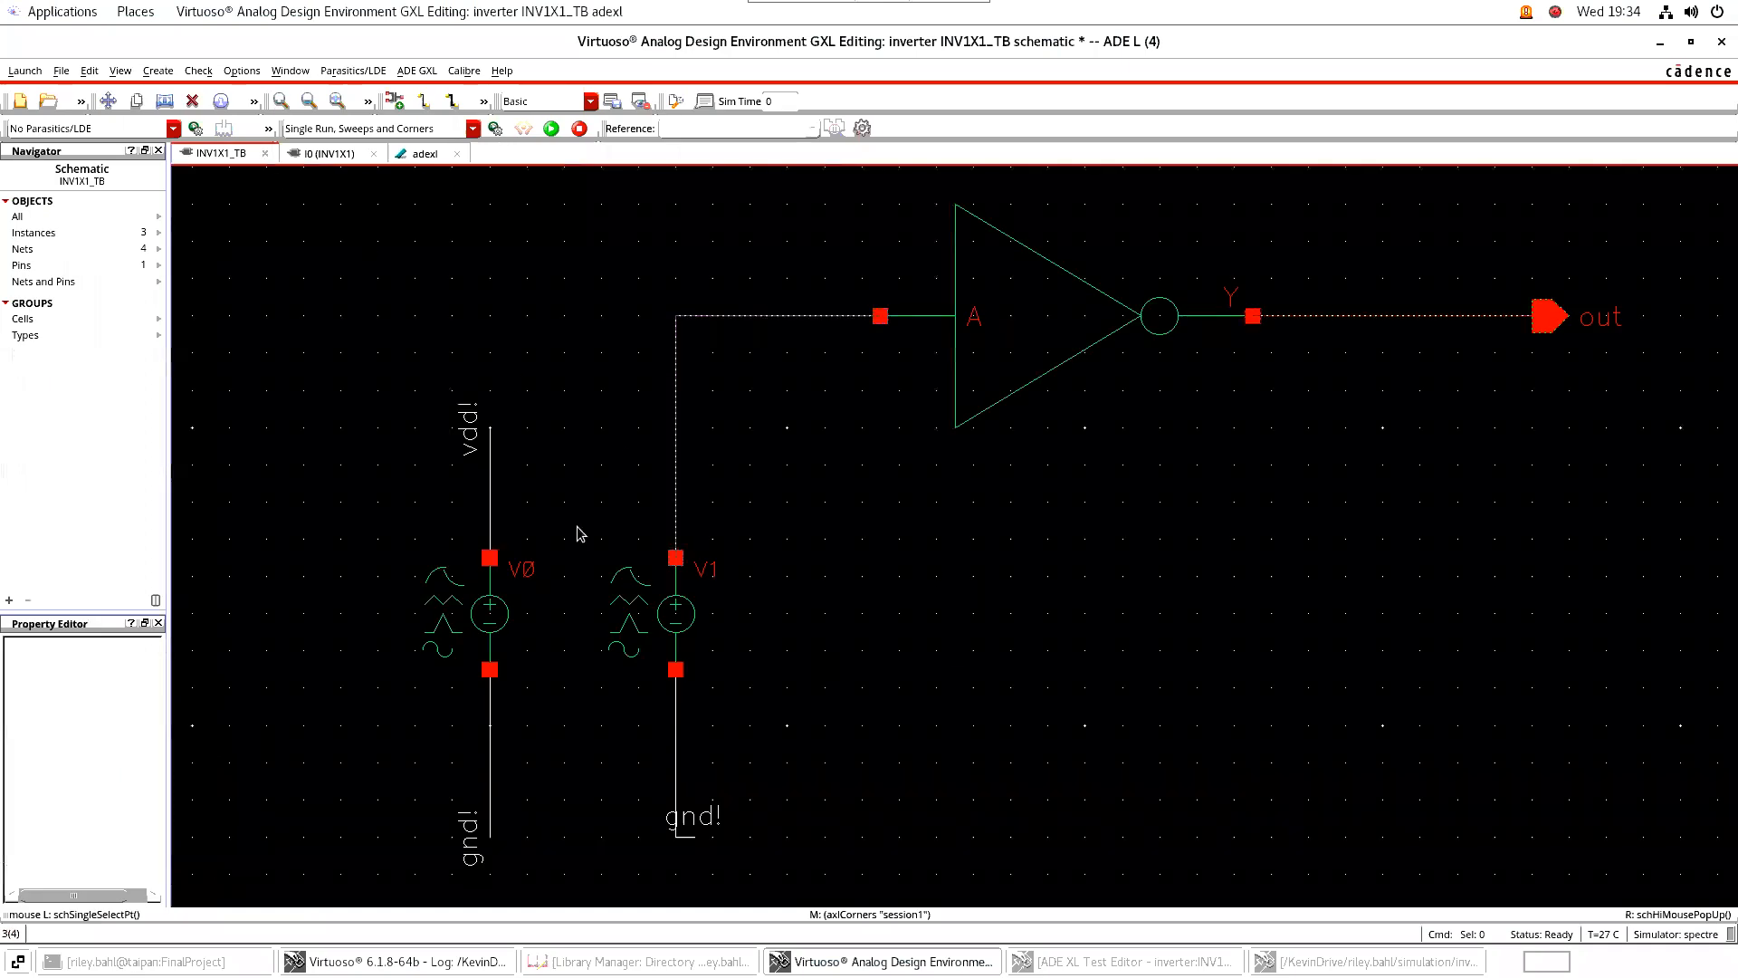
Open the corners setup from the adexl view of the INV1X1_TB testbench
left_click(419, 154)
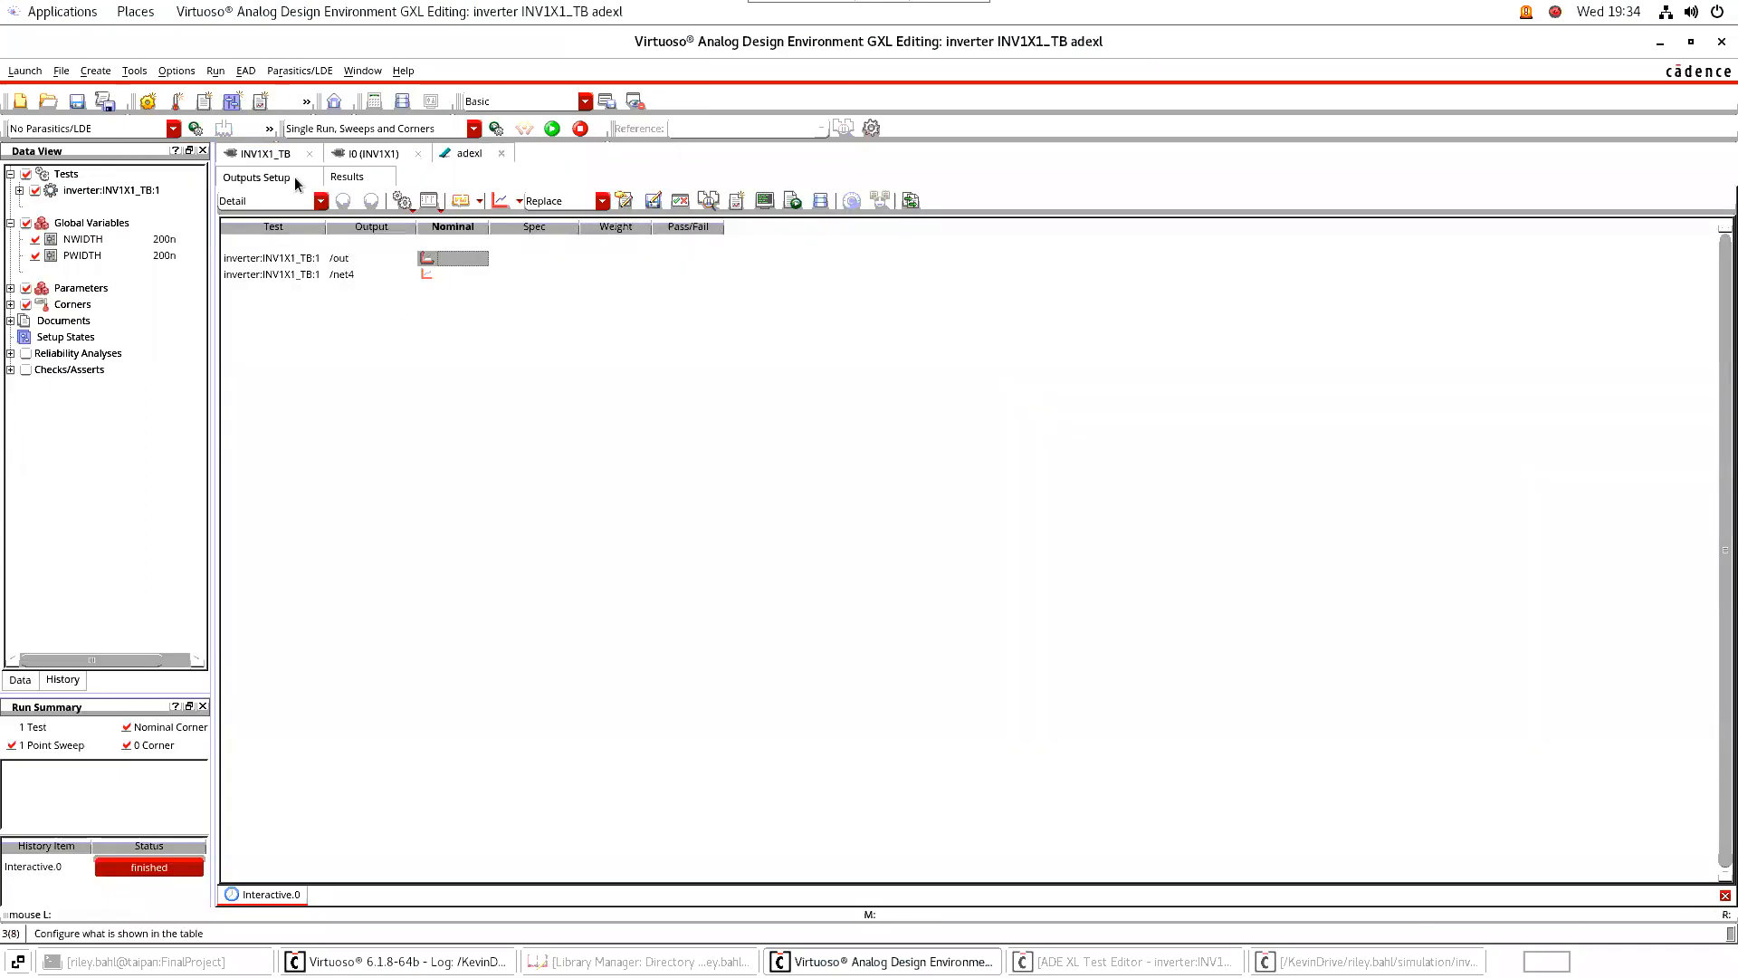
left_click(97, 71)
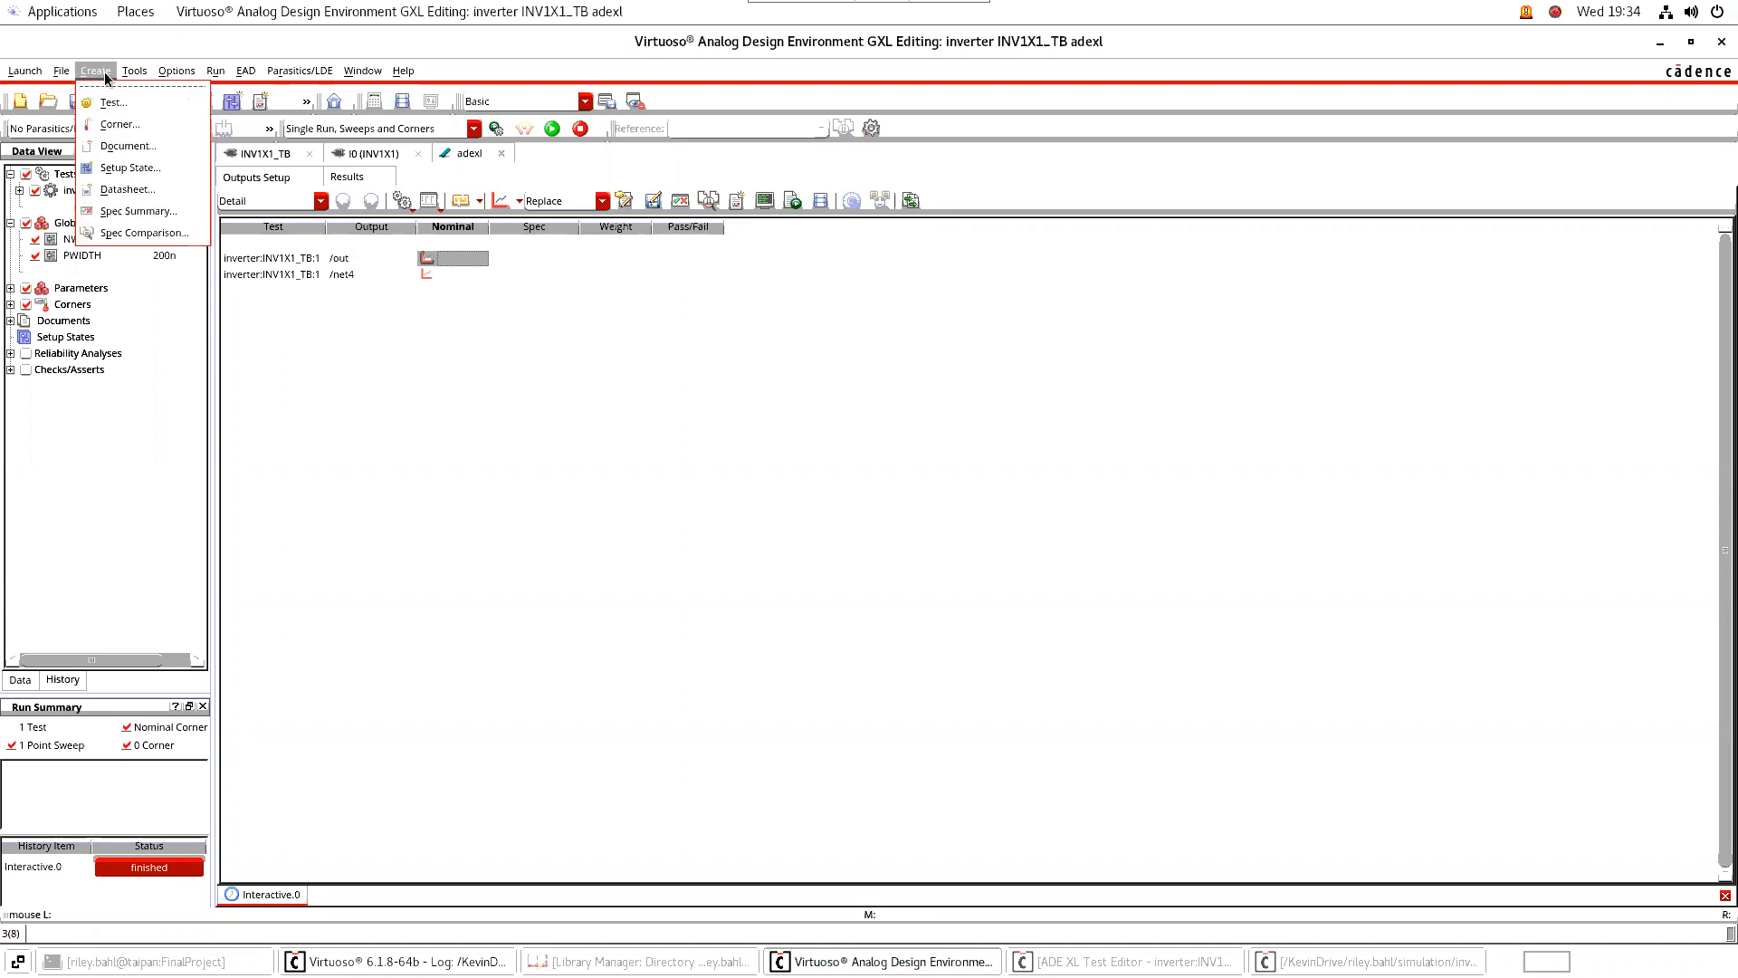
left_click(114, 127)
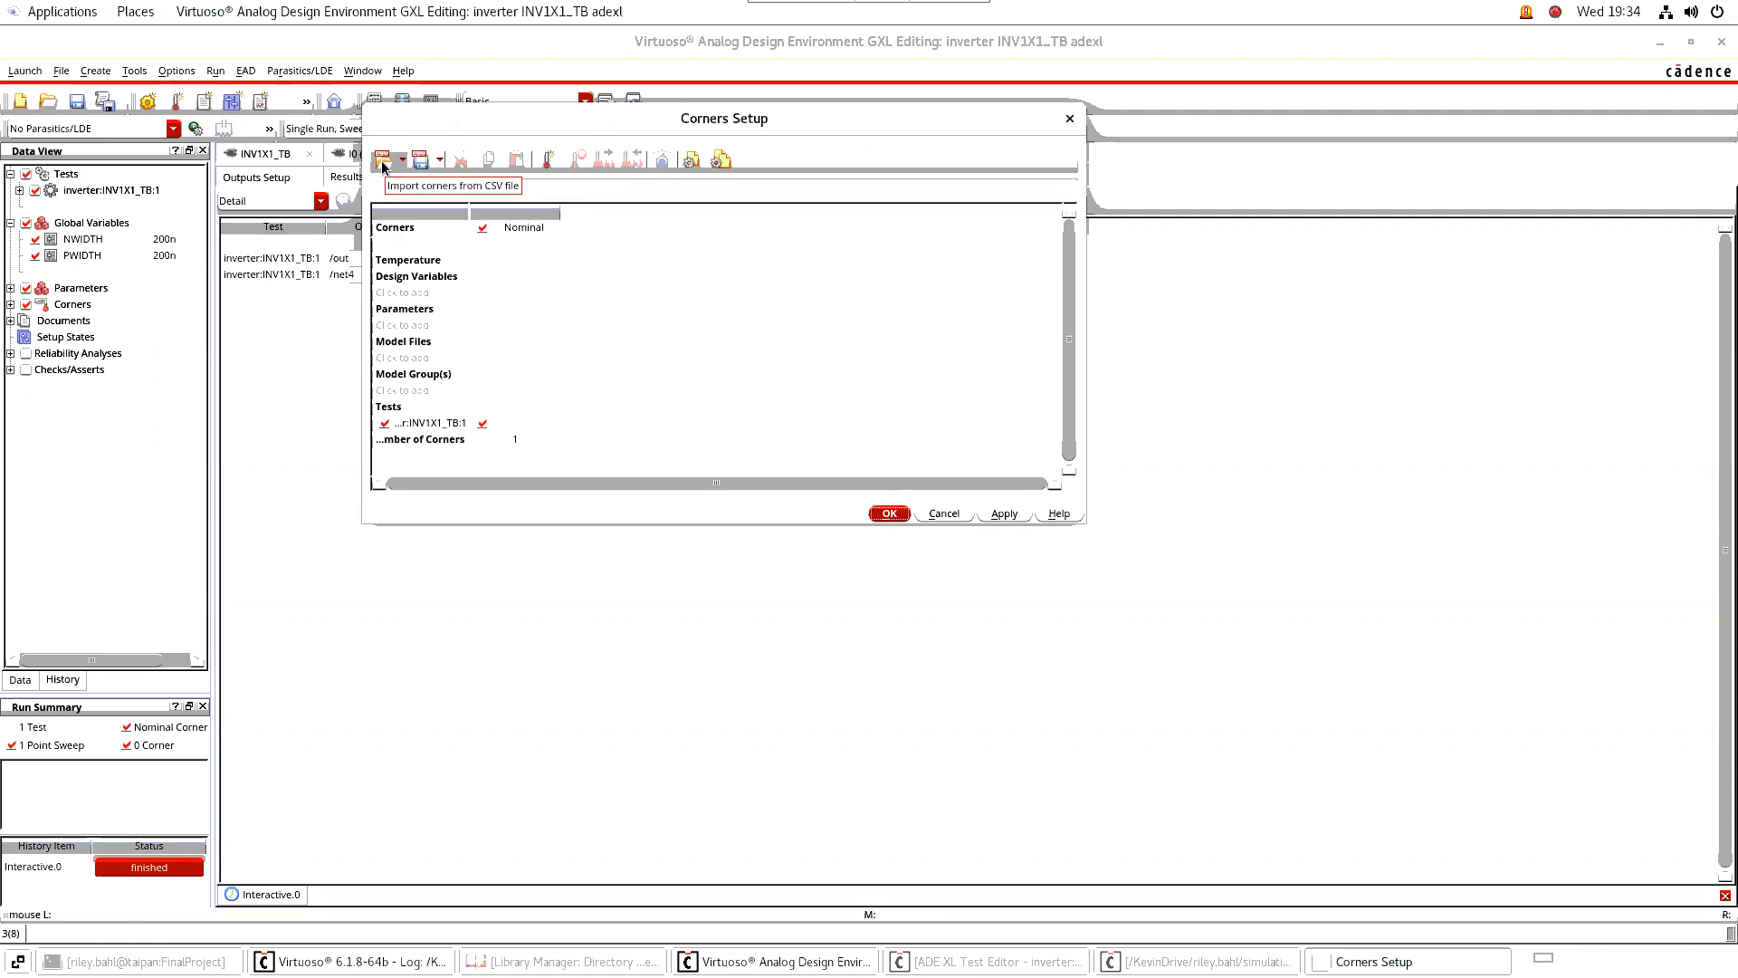
Import the process corners from tsmc130nm_corner.csv in Documents/WiDR_Inc/library/digital130/cornerCSV and review their model files
left_click(382, 163)
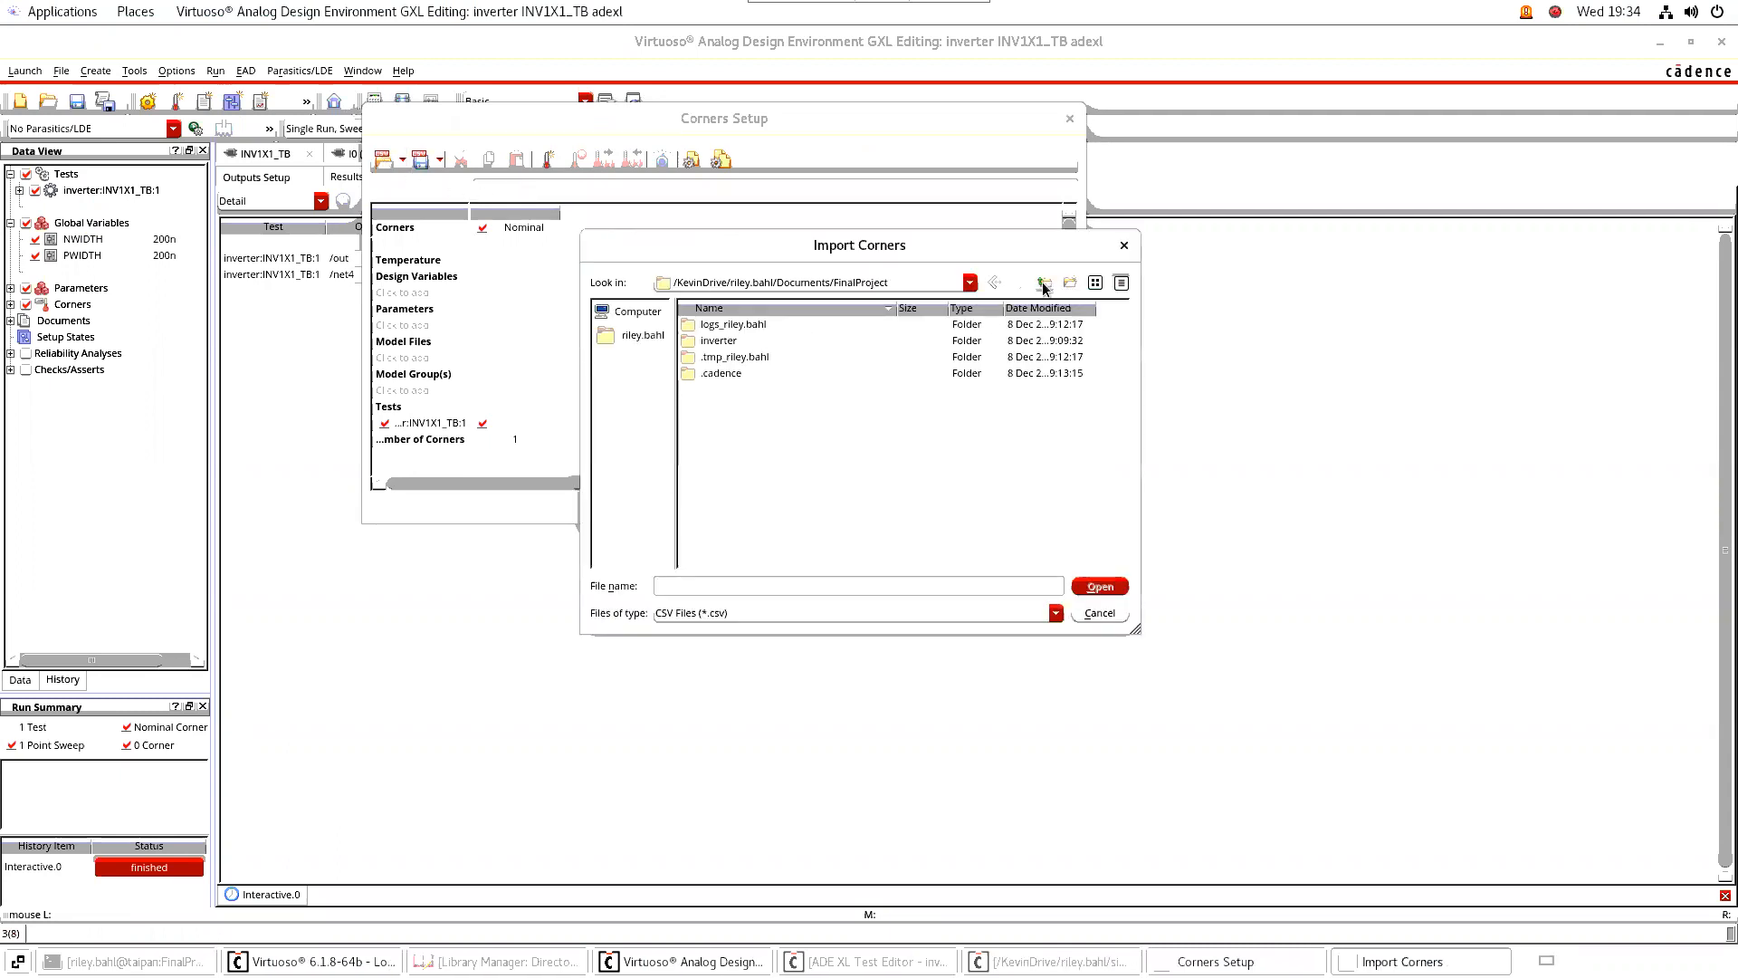
left_click(1044, 284)
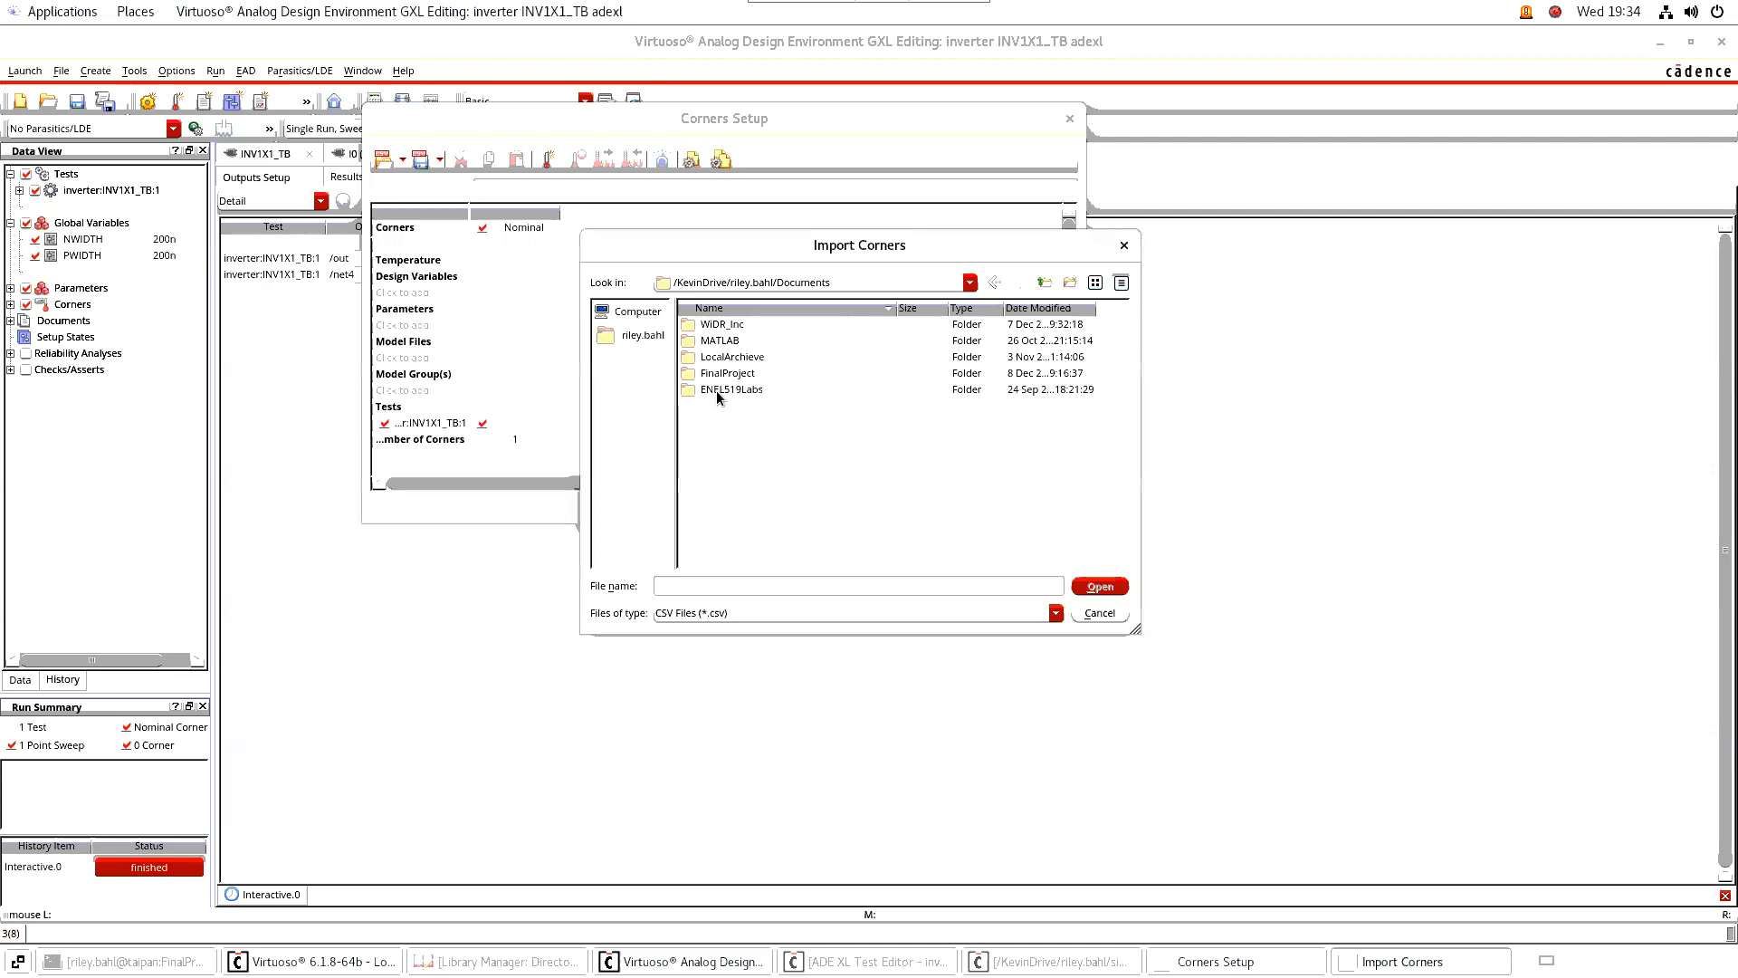
double_click(724, 325)
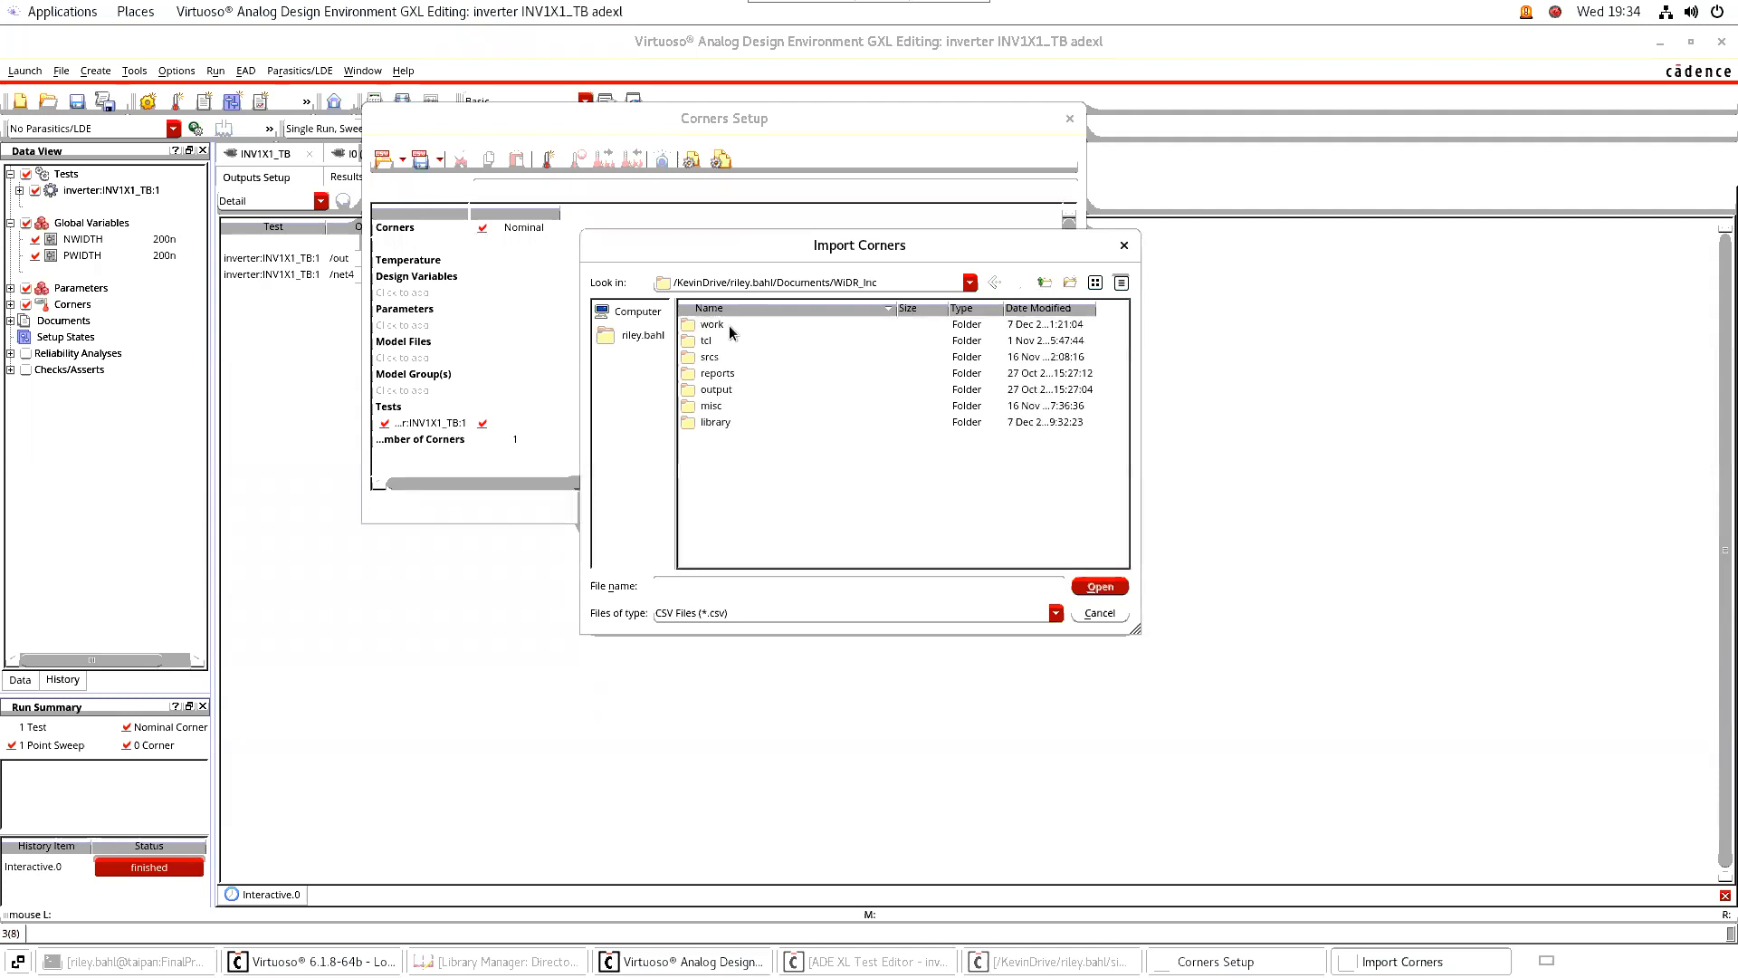
left_click(724, 425)
double_click(721, 422)
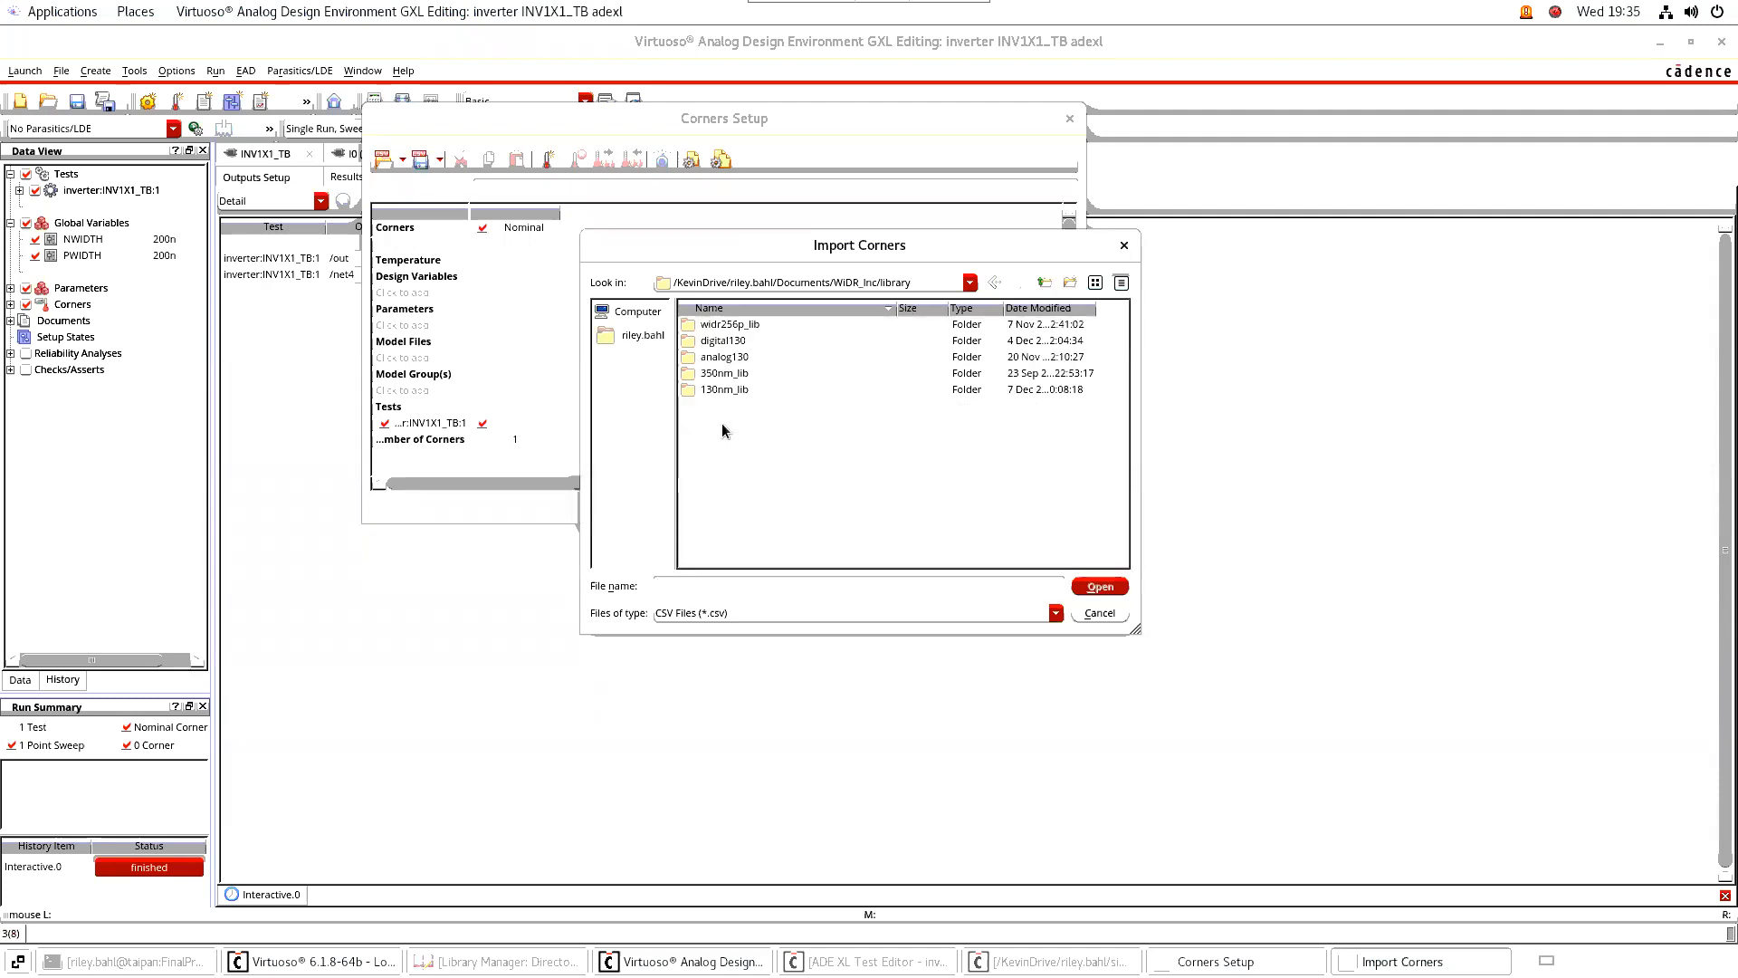
double_click(735, 344)
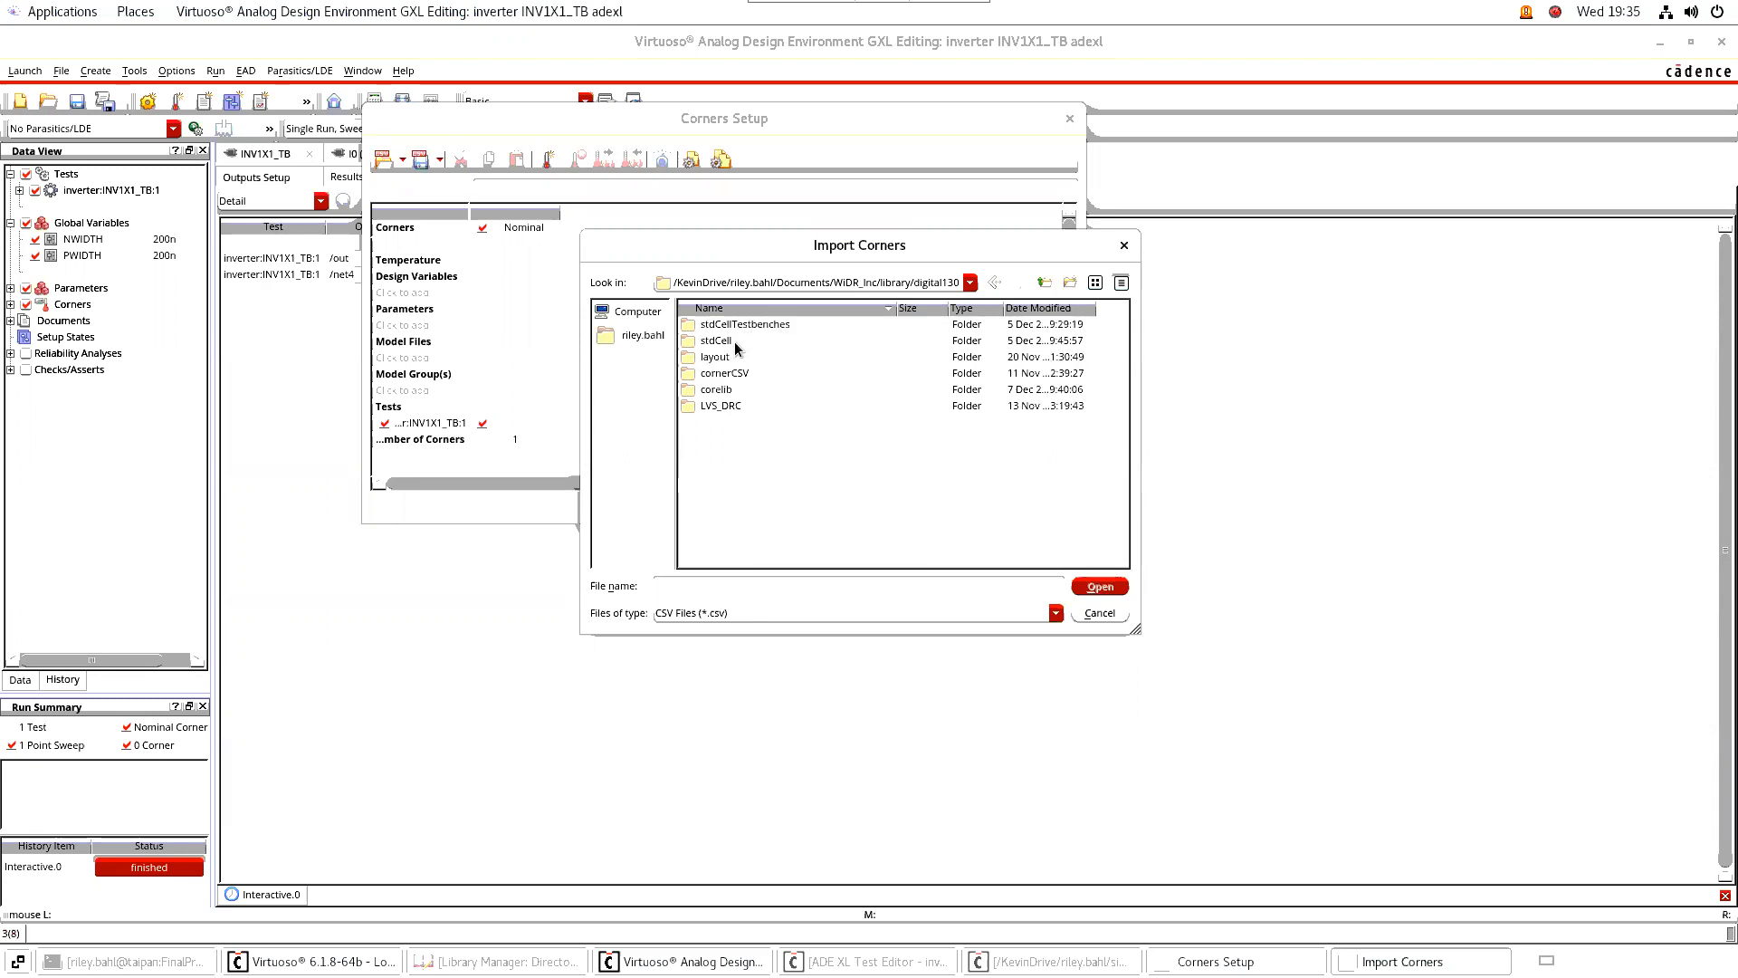
double_click(726, 375)
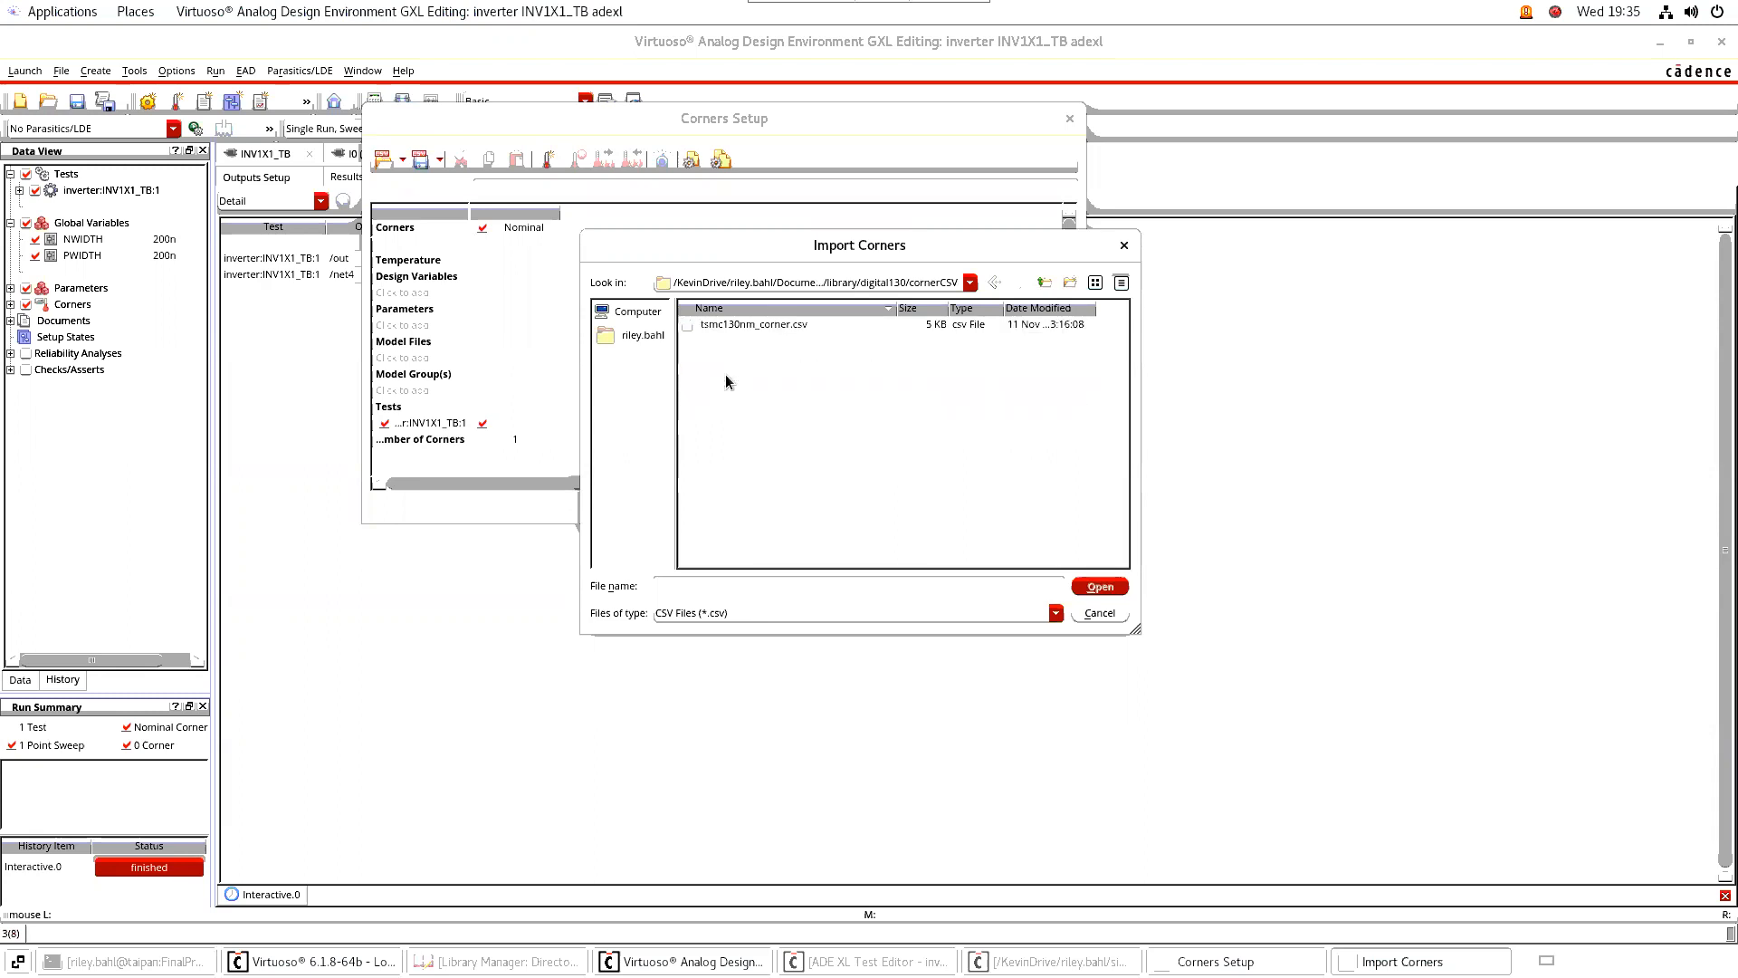
left_click(762, 324)
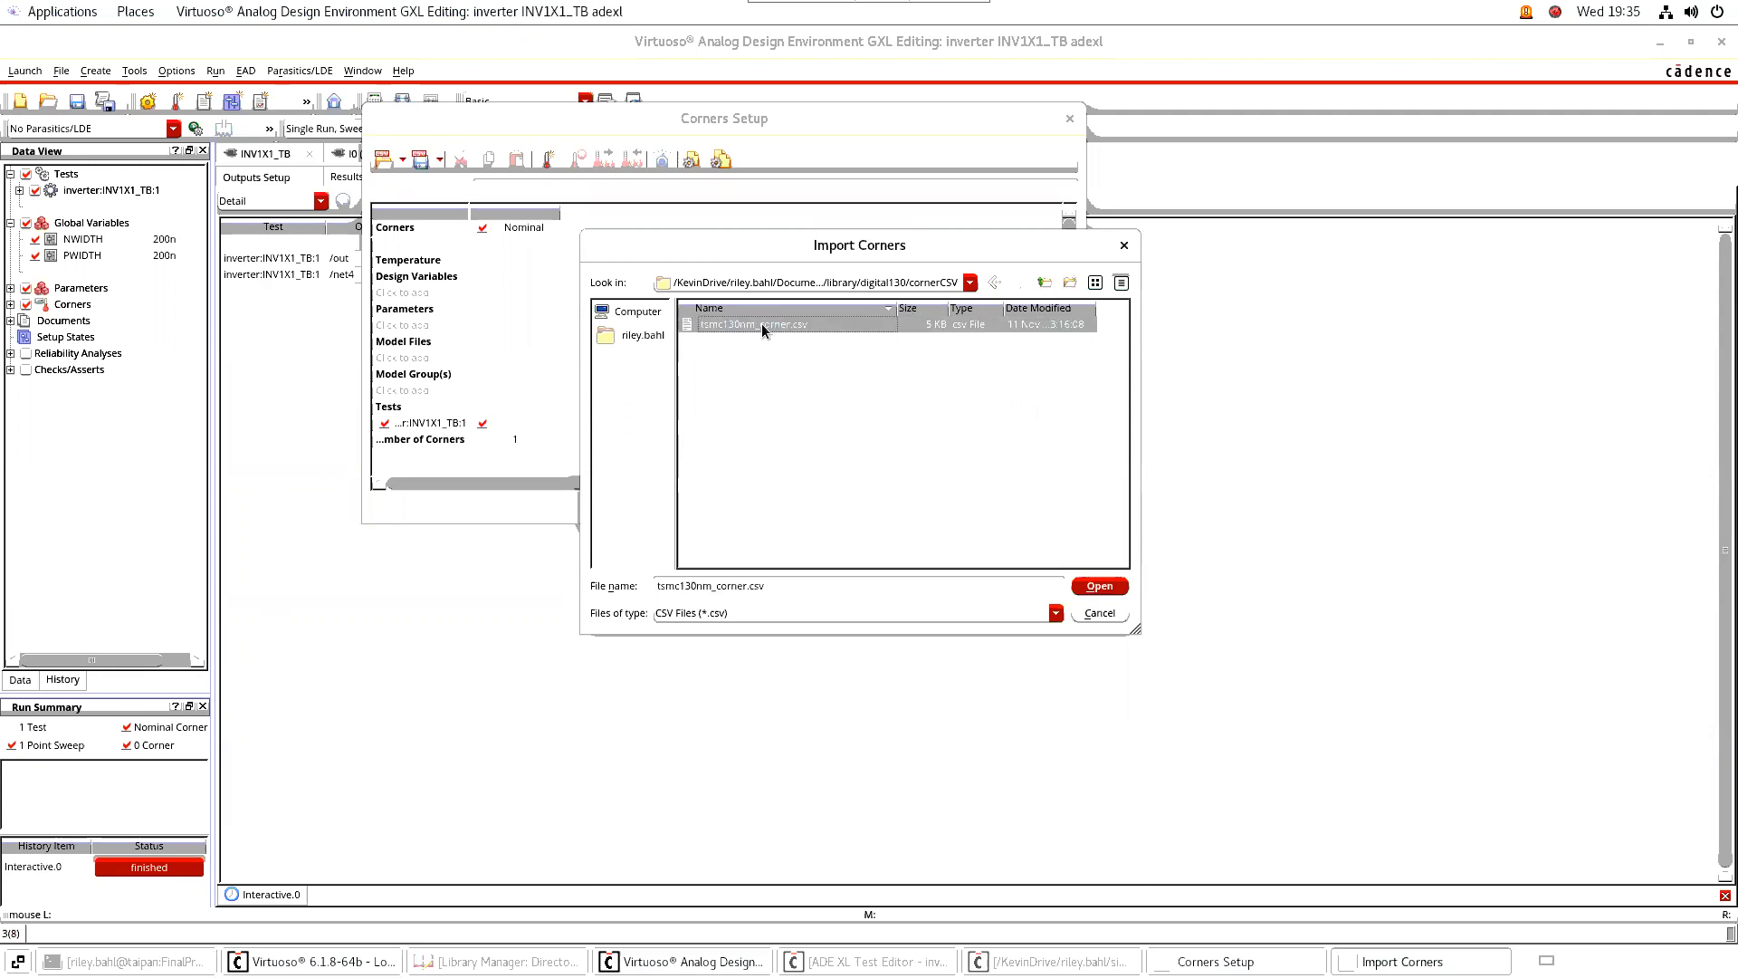
left_click(1099, 587)
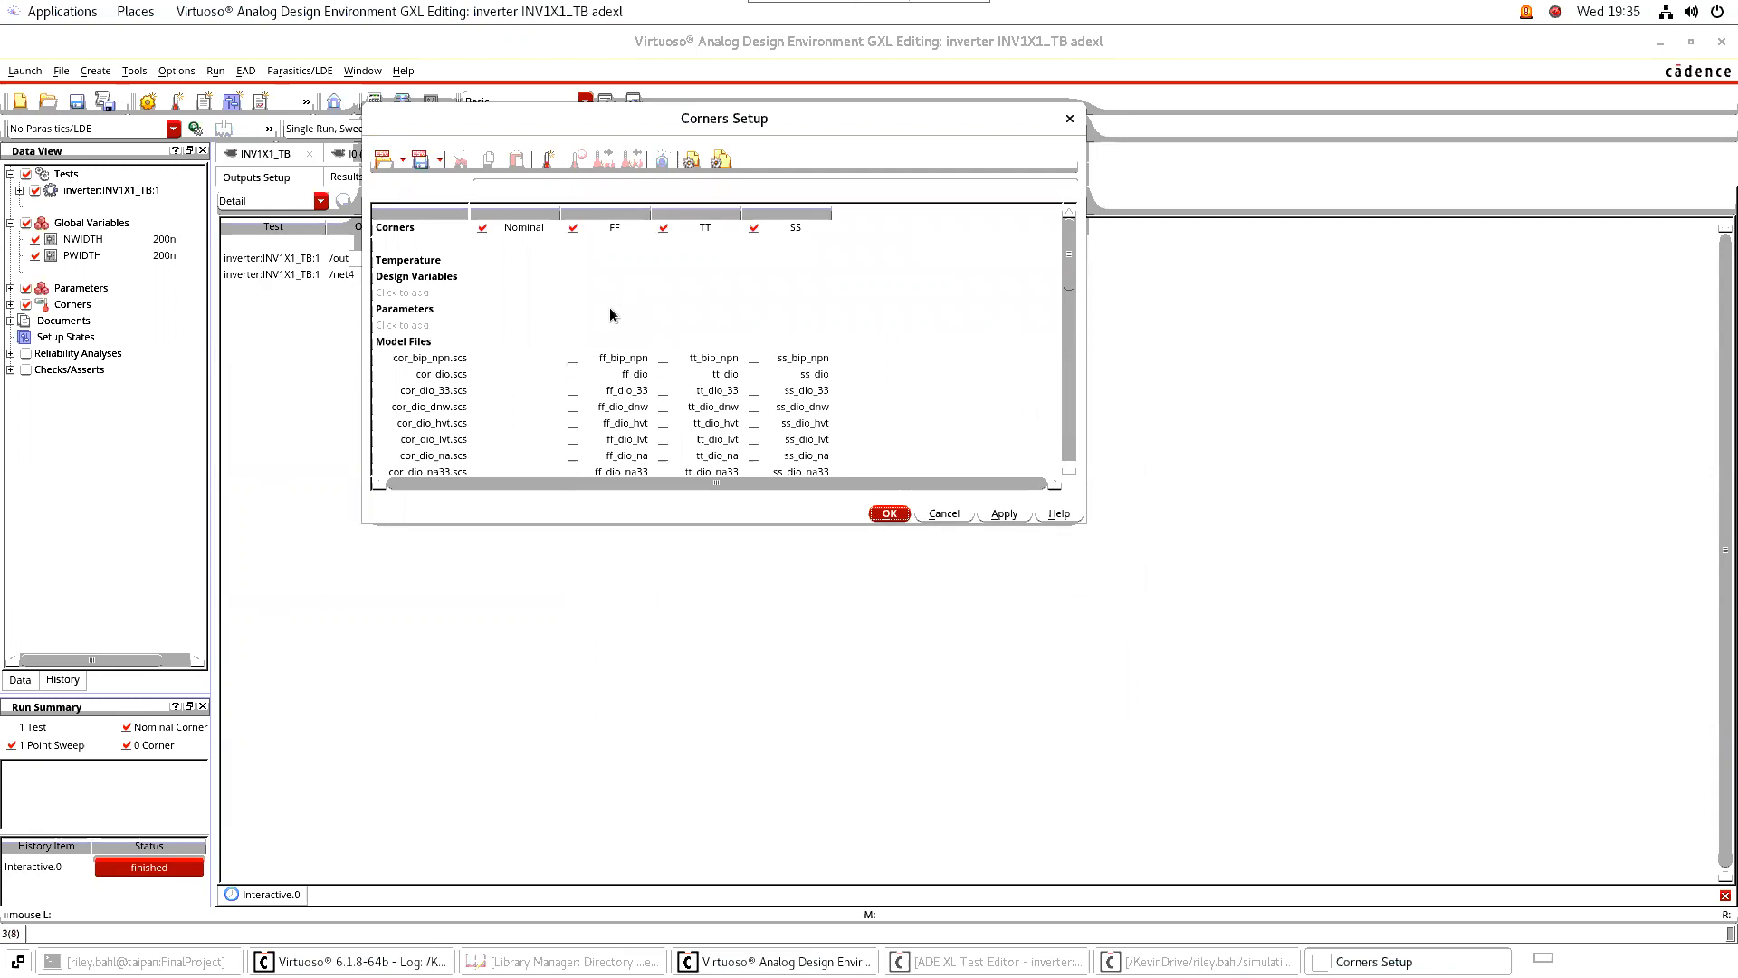
scroll(634, 326, "down", 8)
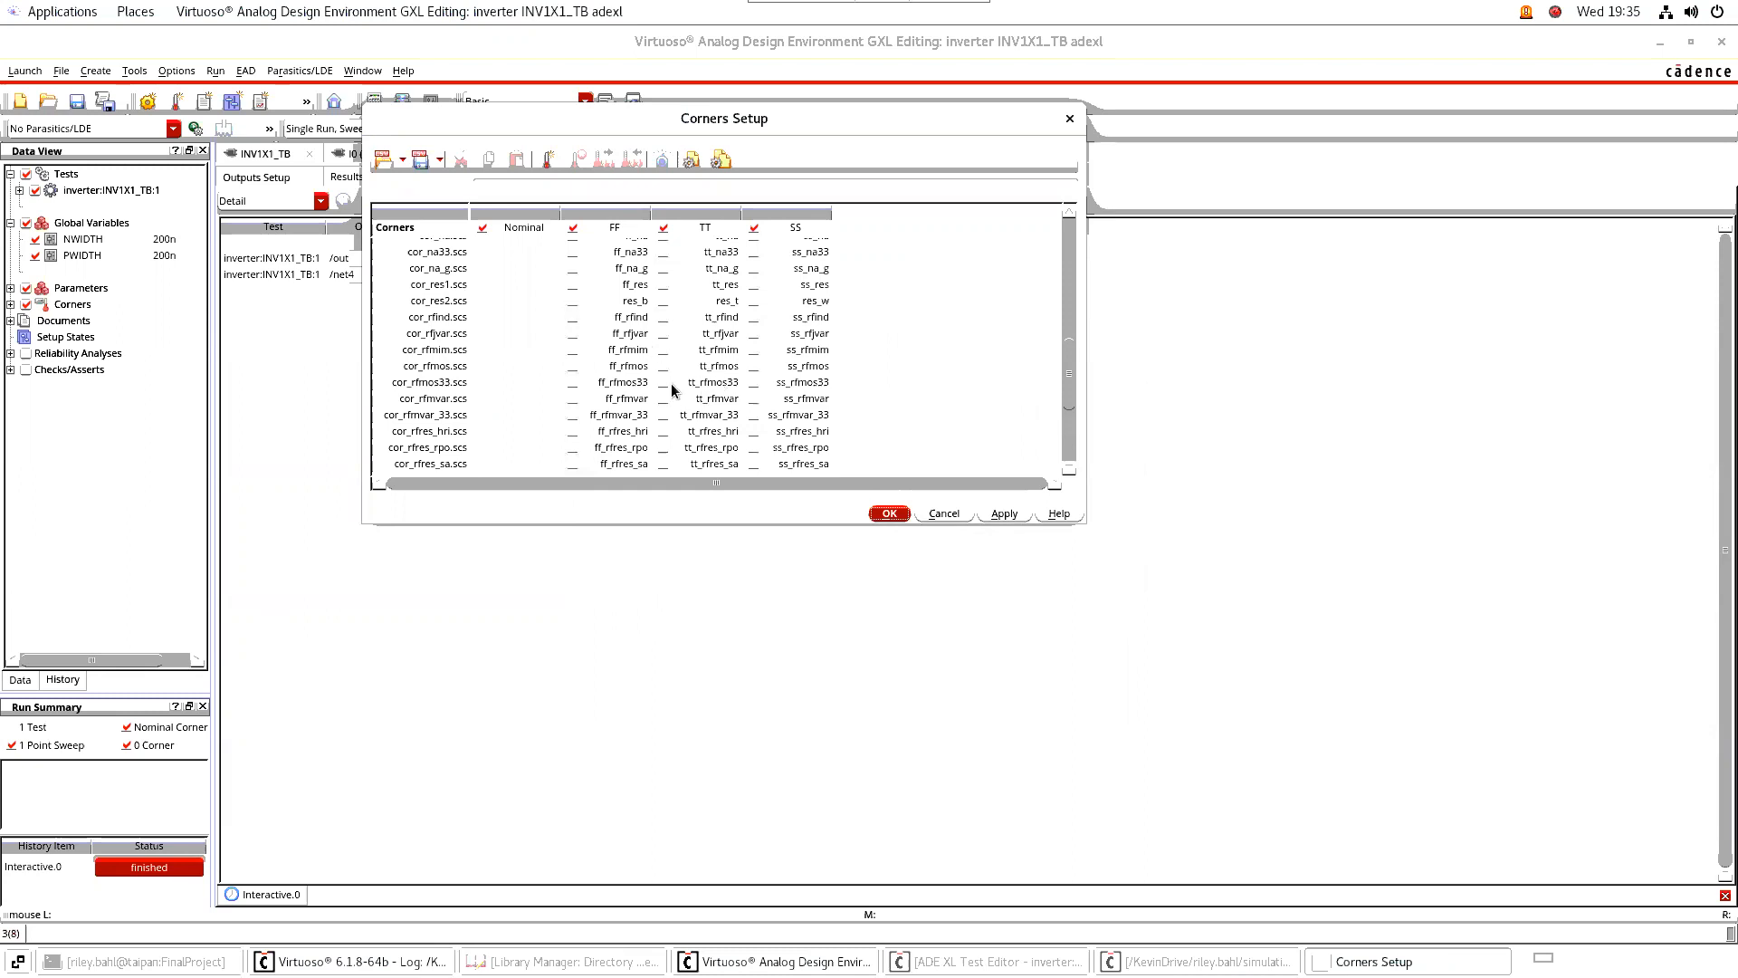
scroll(672, 390, "down", 4)
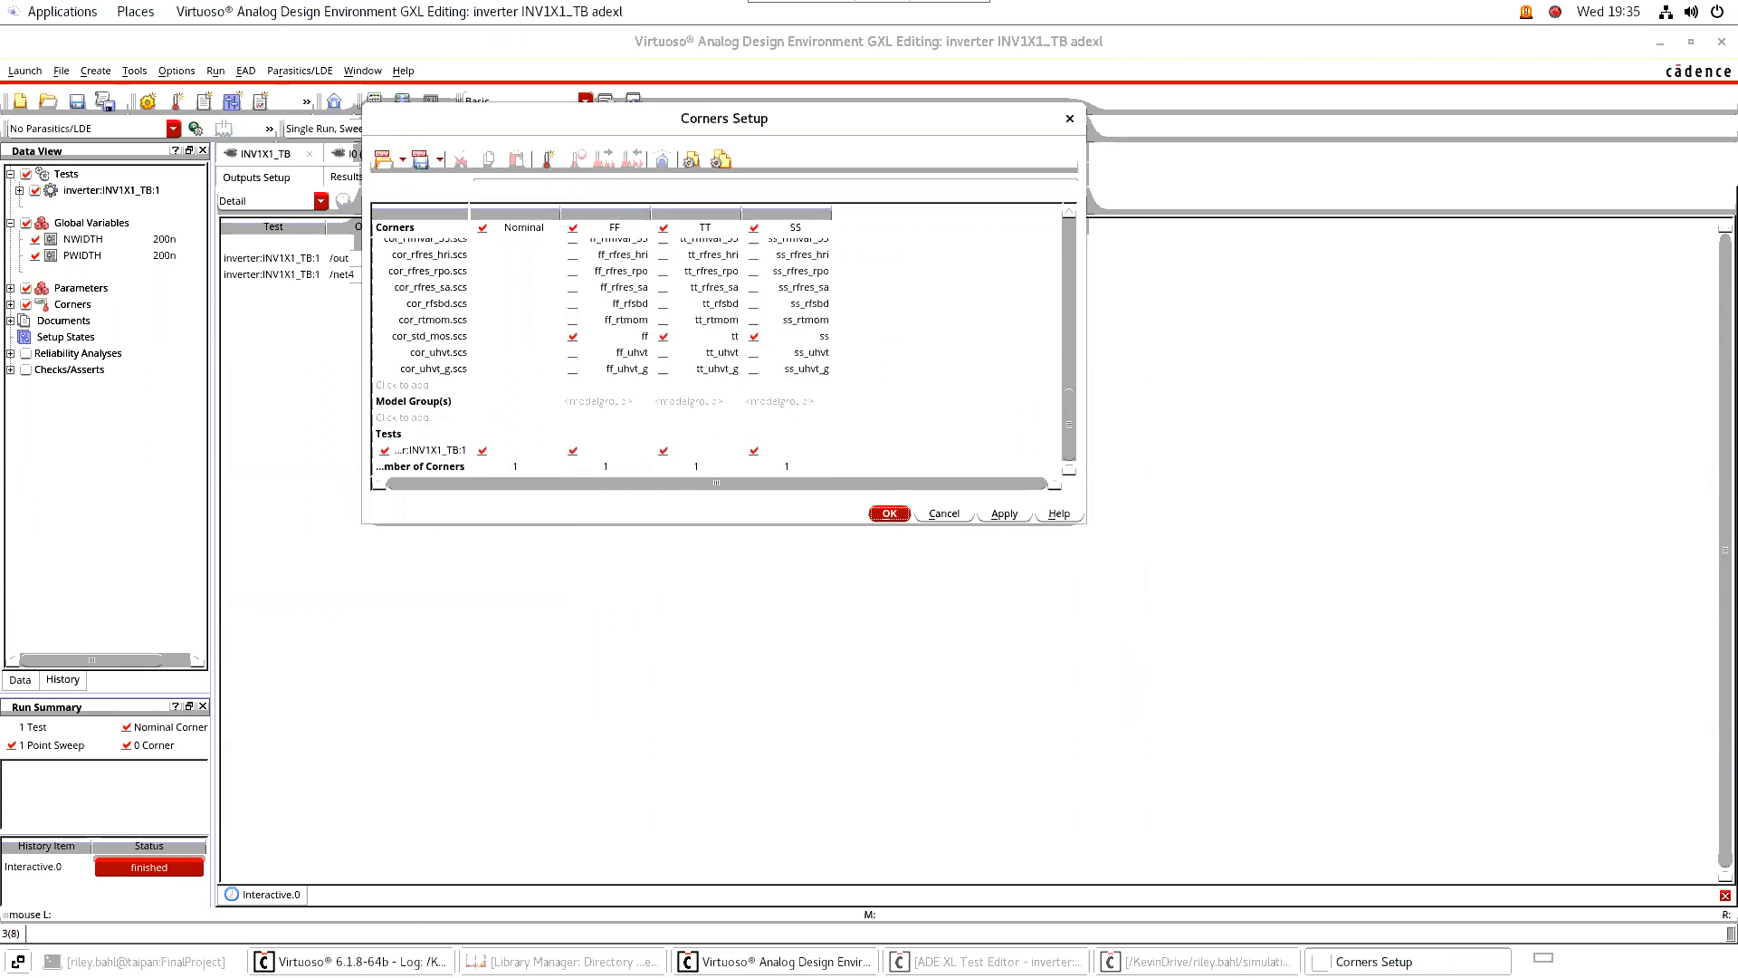
Switch to the file manager and look up the corner model files in Documents/WiDR_Inc/library/digital130/LVS_DRC/models/spectre
left_click(1660, 42)
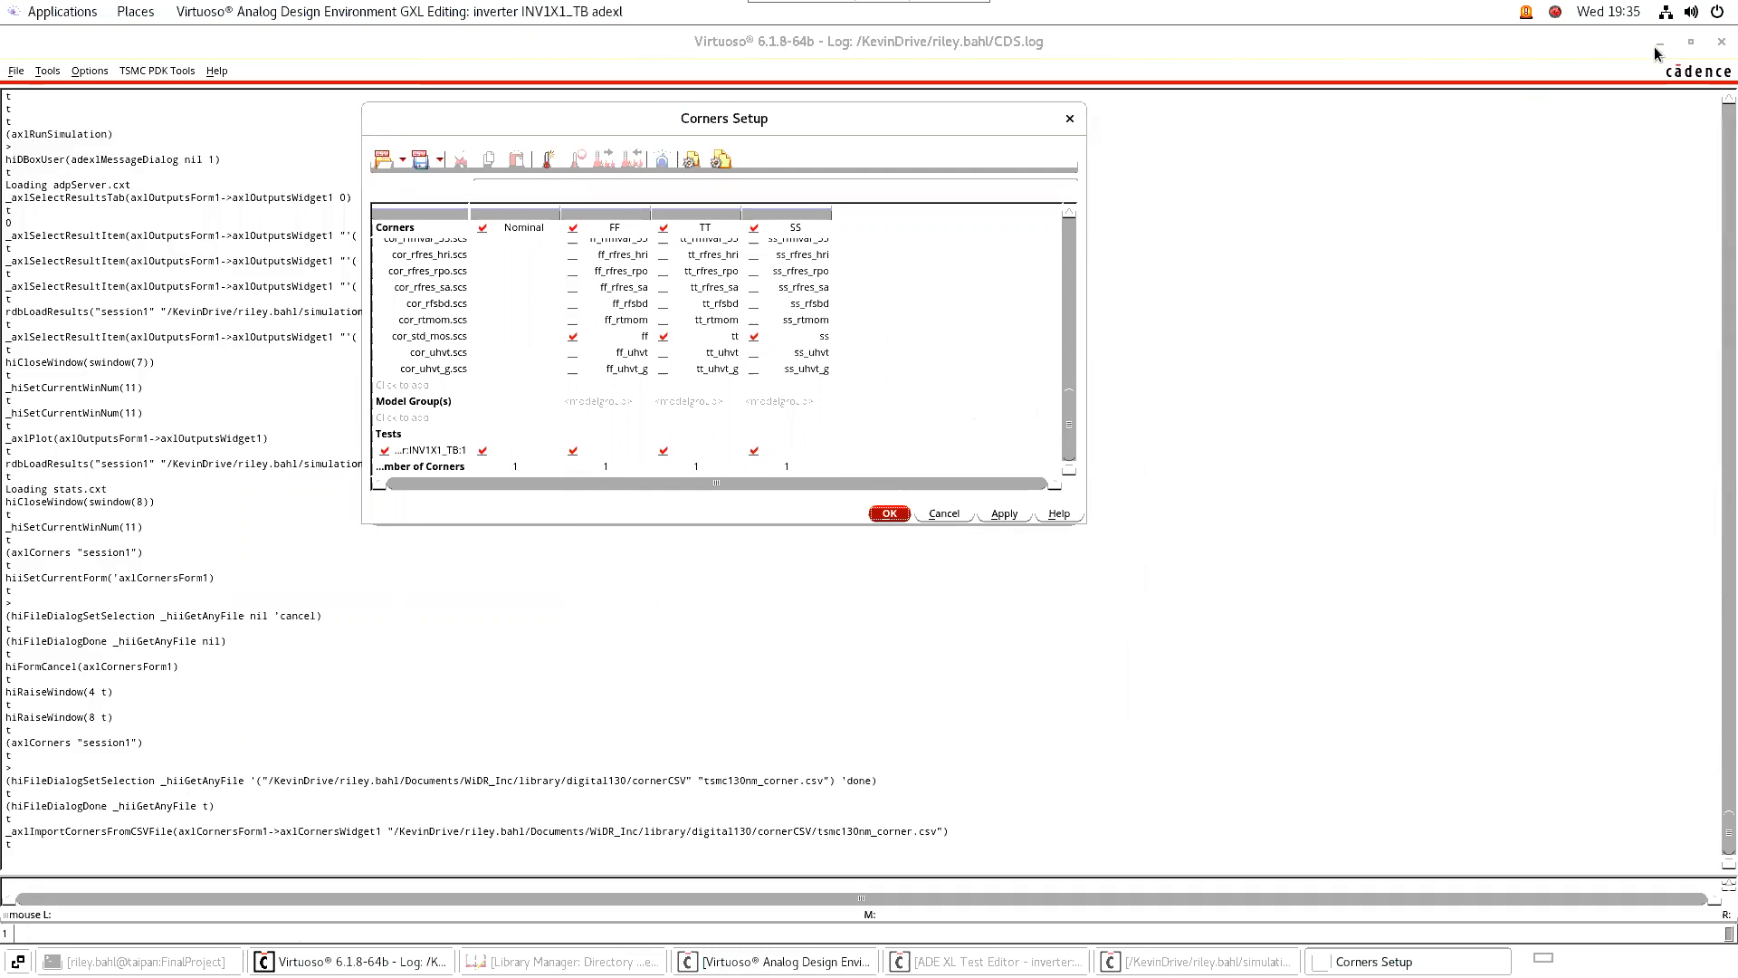
left_click(1660, 45)
double_click(42, 74)
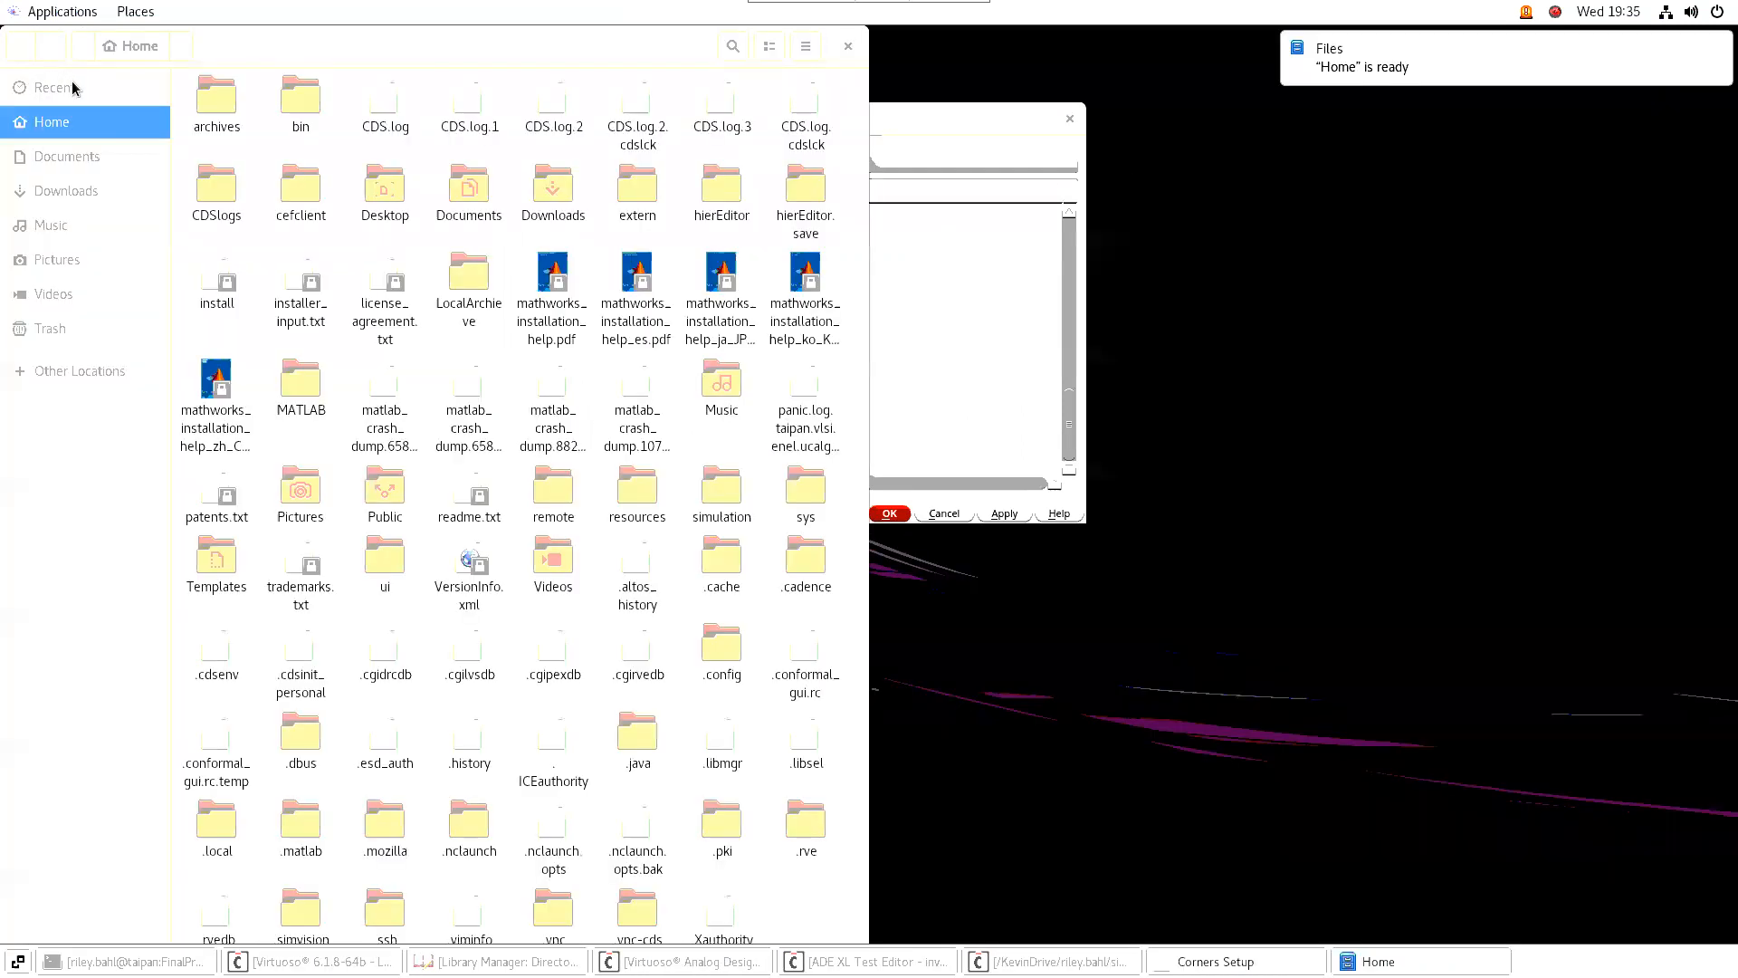
double_click(484, 196)
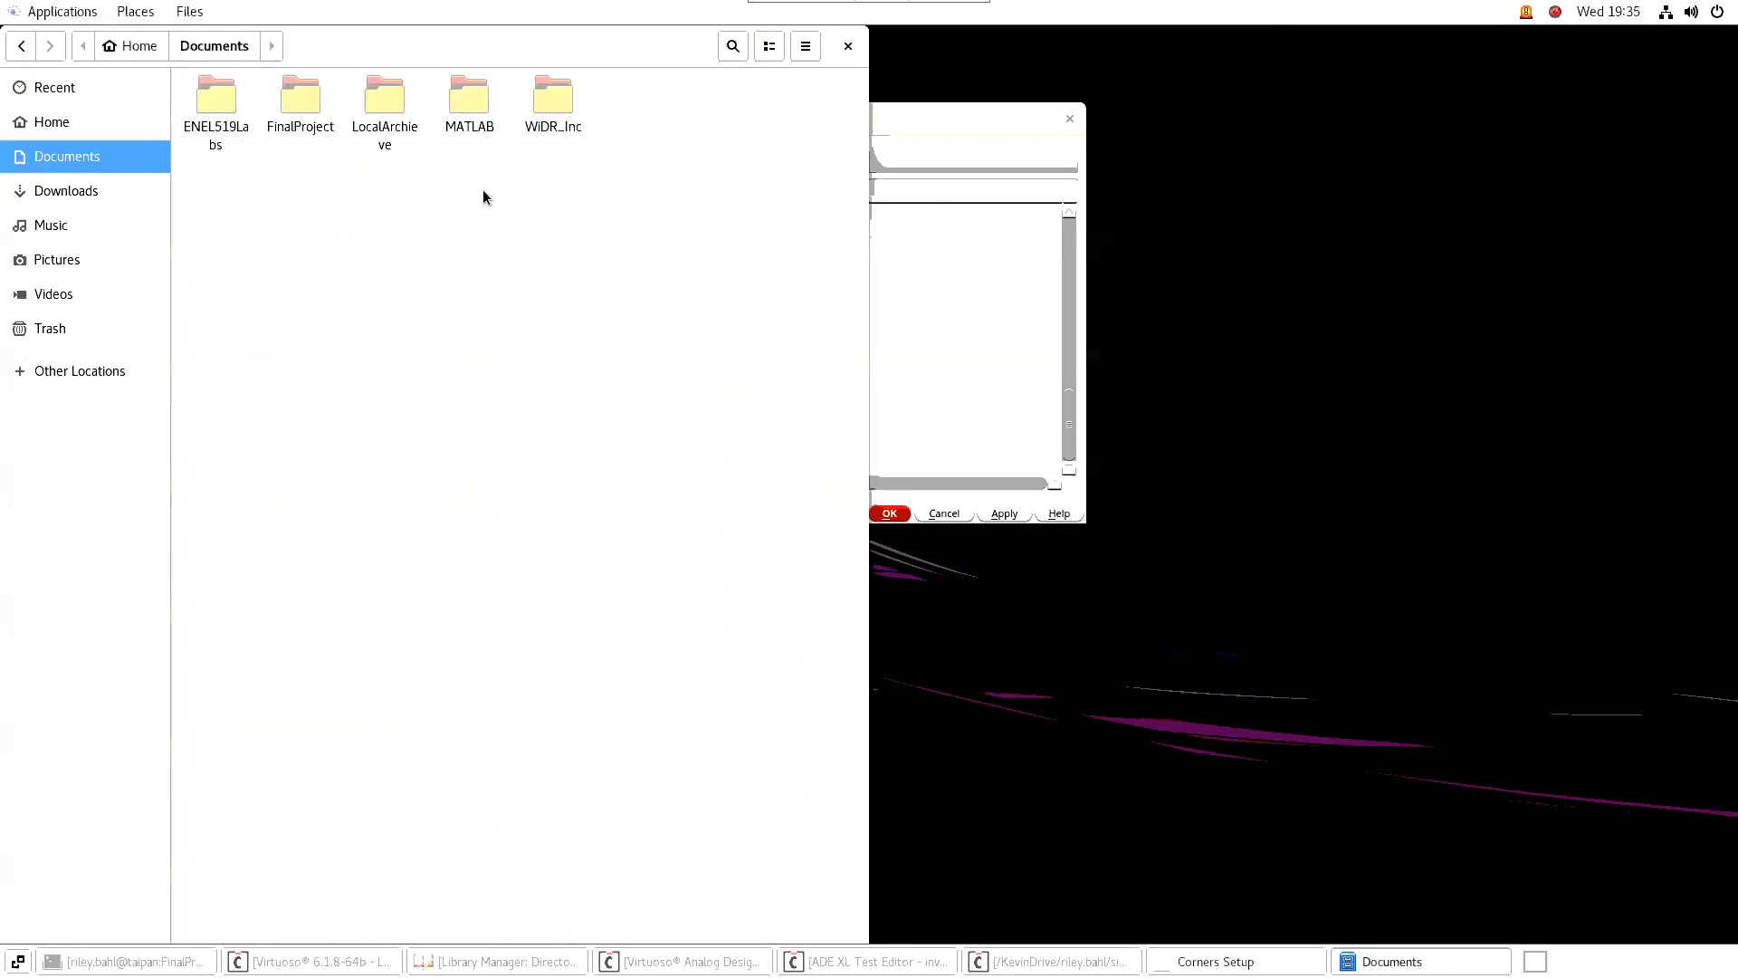
double_click(551, 111)
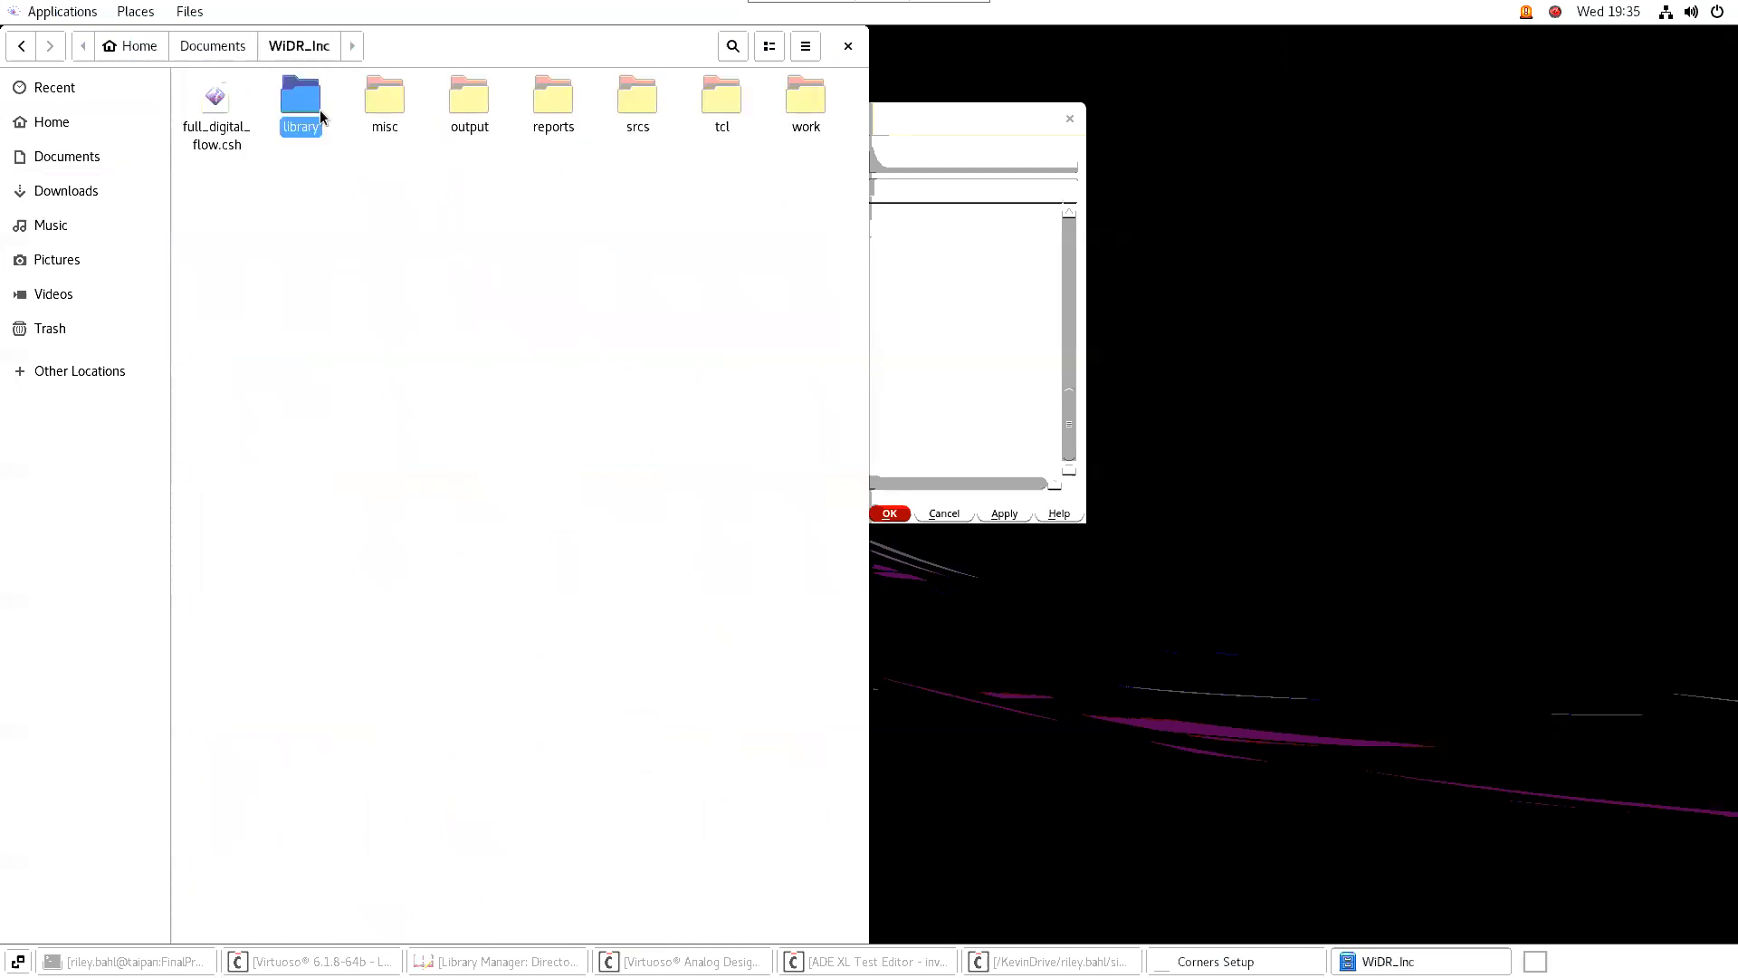
double_click(317, 112)
left_click(477, 112)
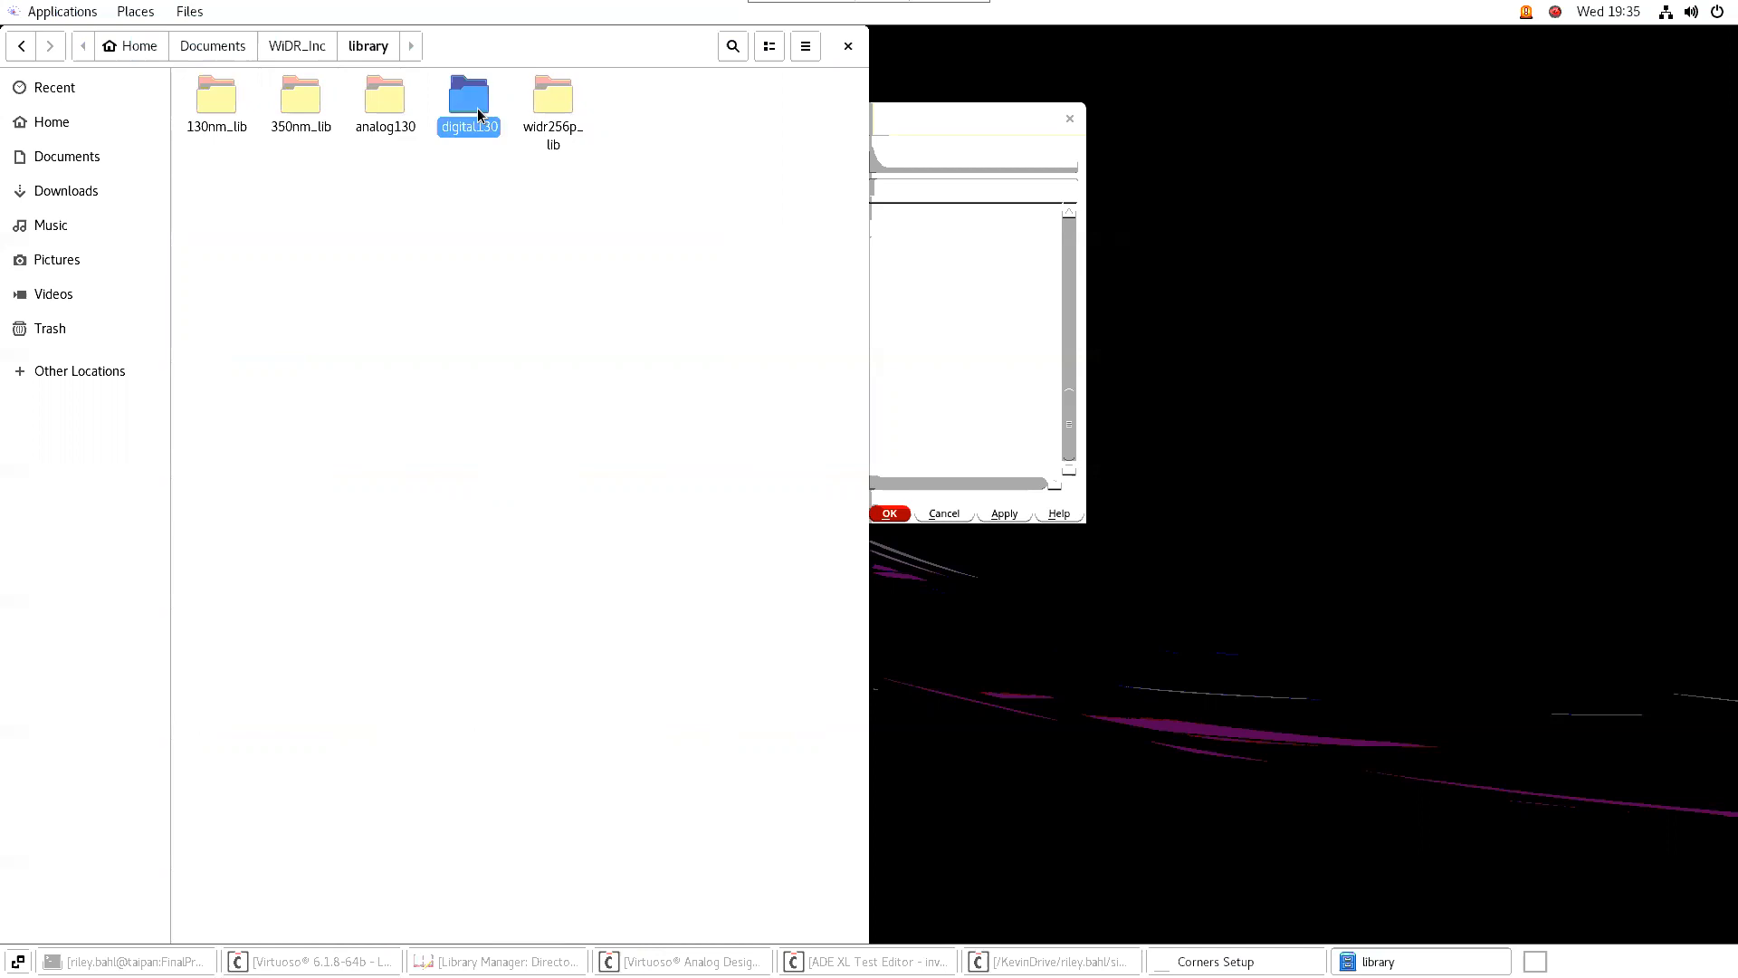
double_click(477, 111)
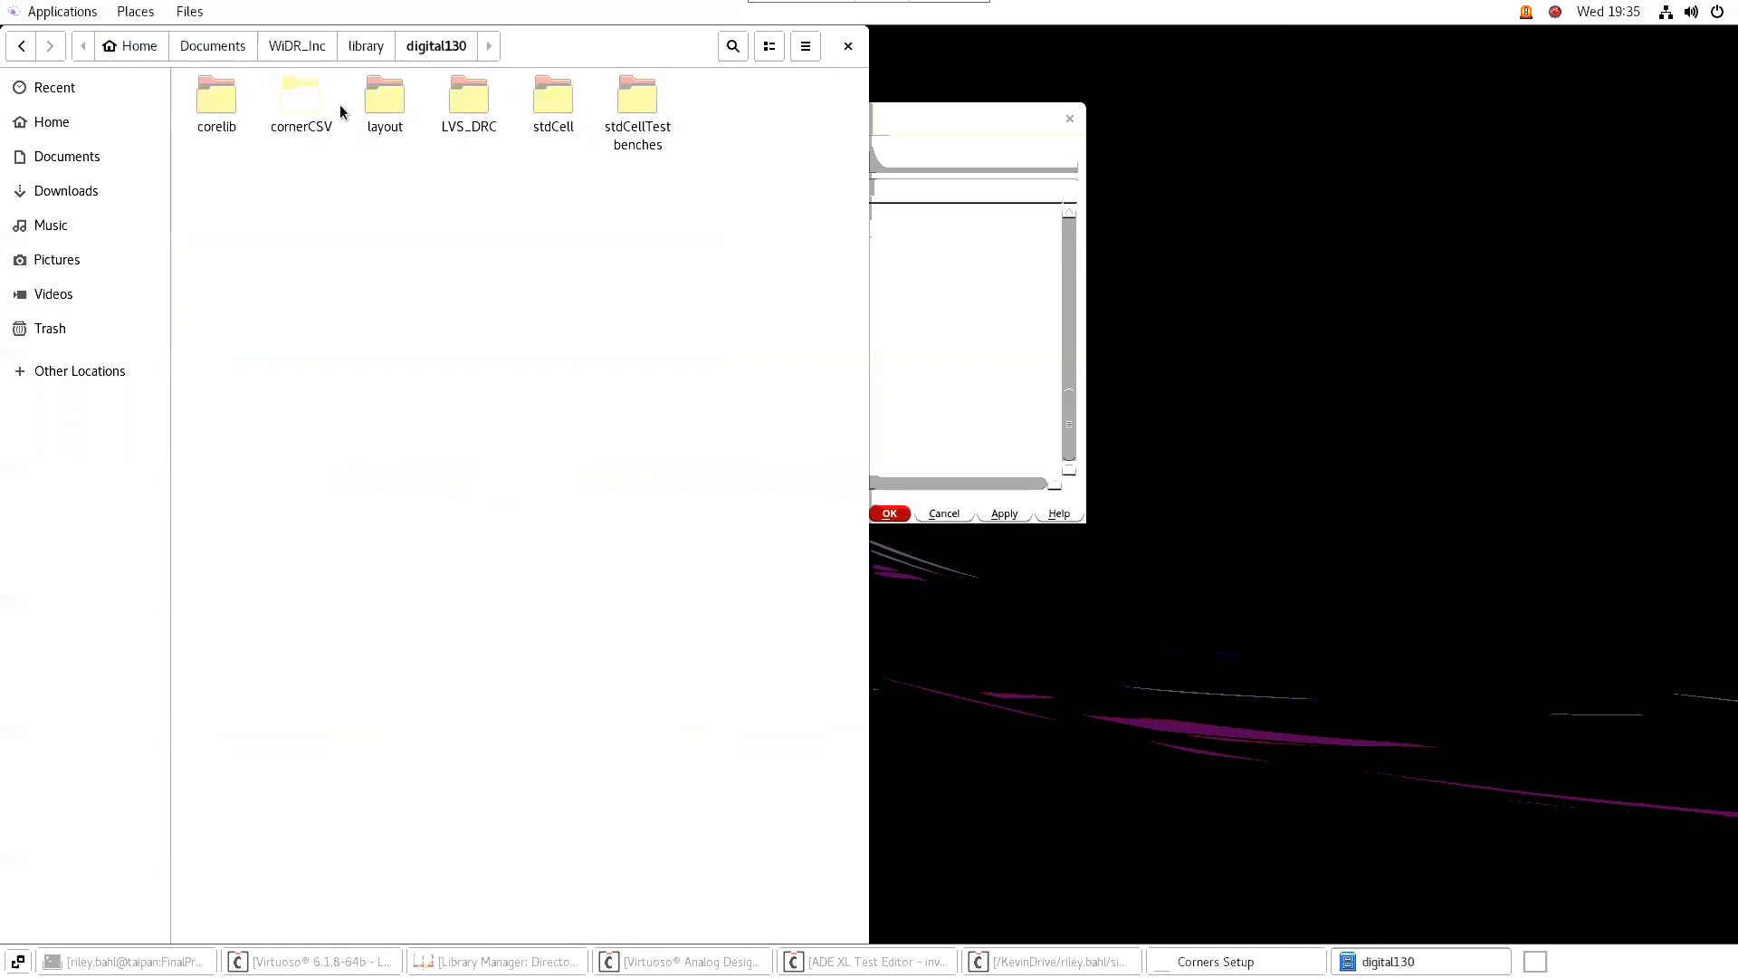
double_click(311, 110)
key("alt+Up")
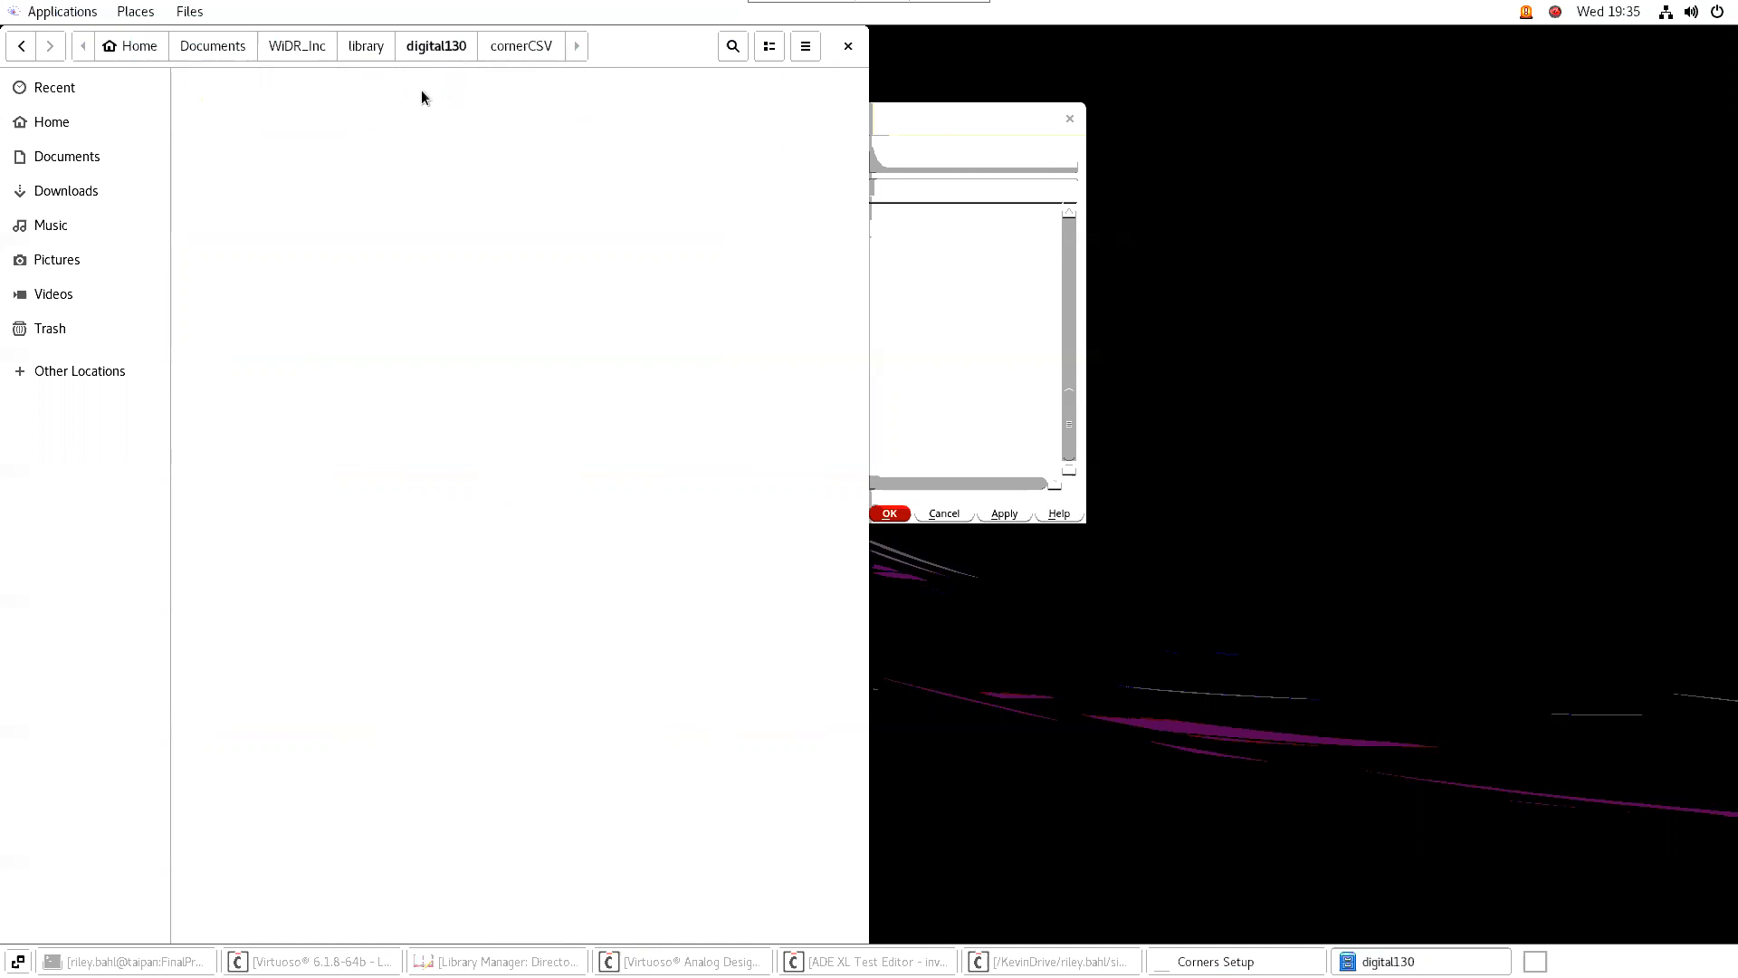
double_click(468, 102)
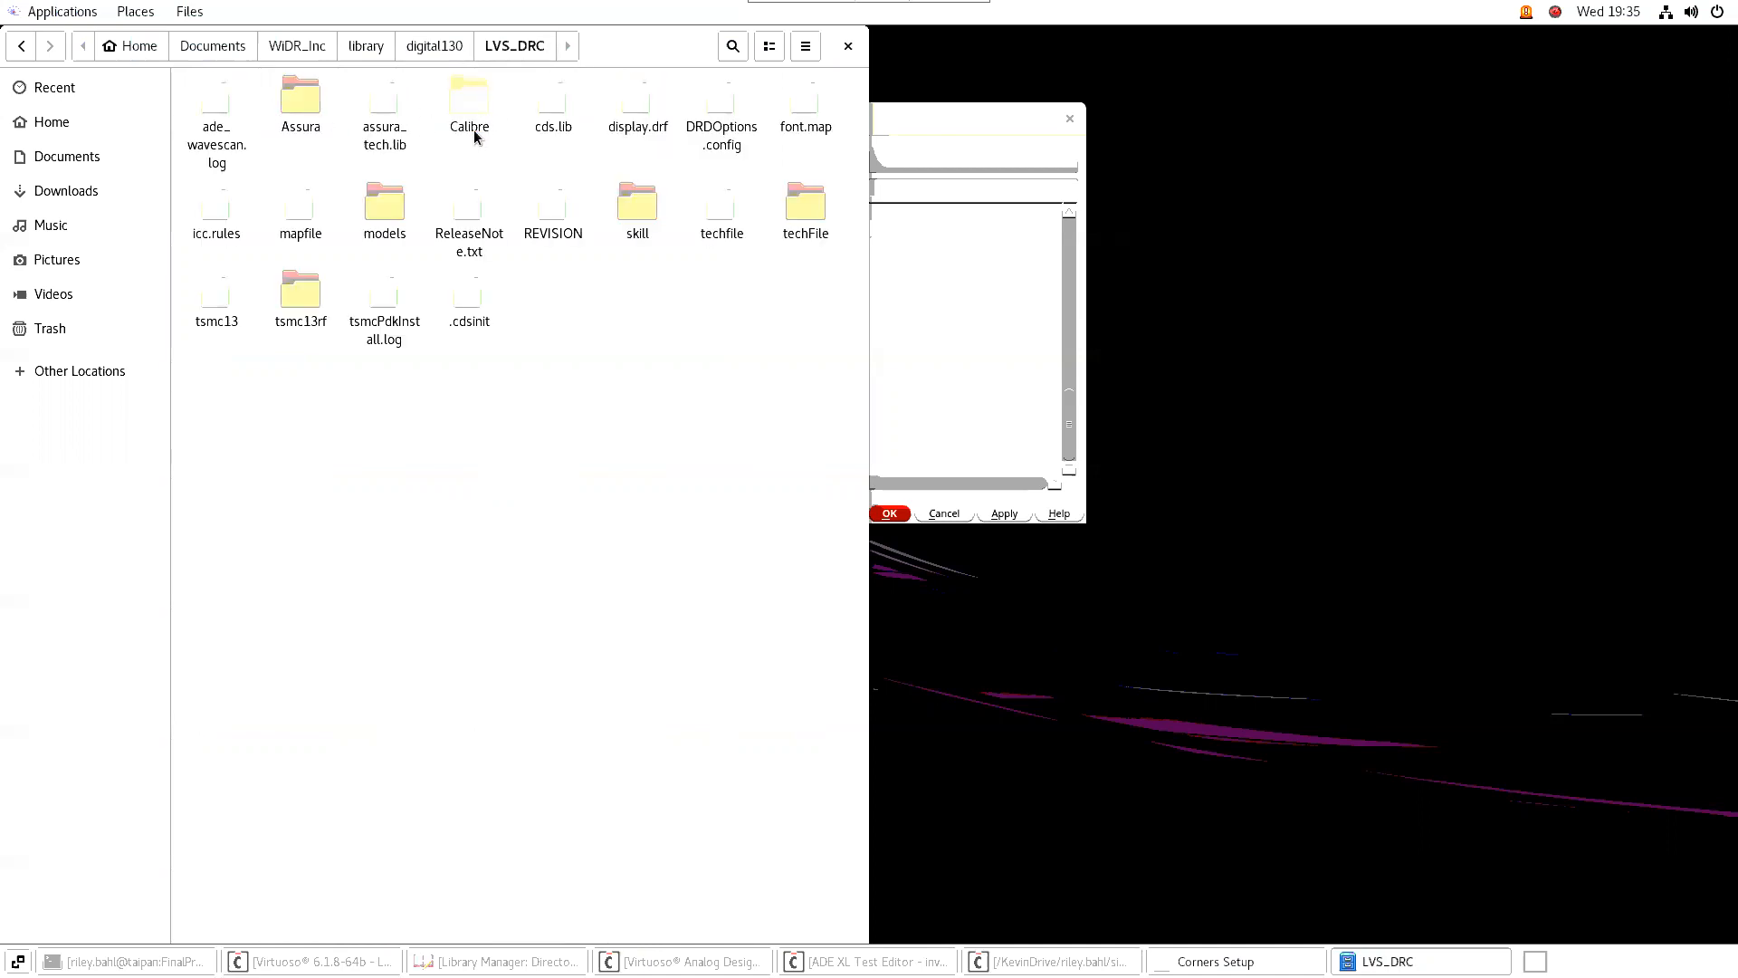
double_click(385, 207)
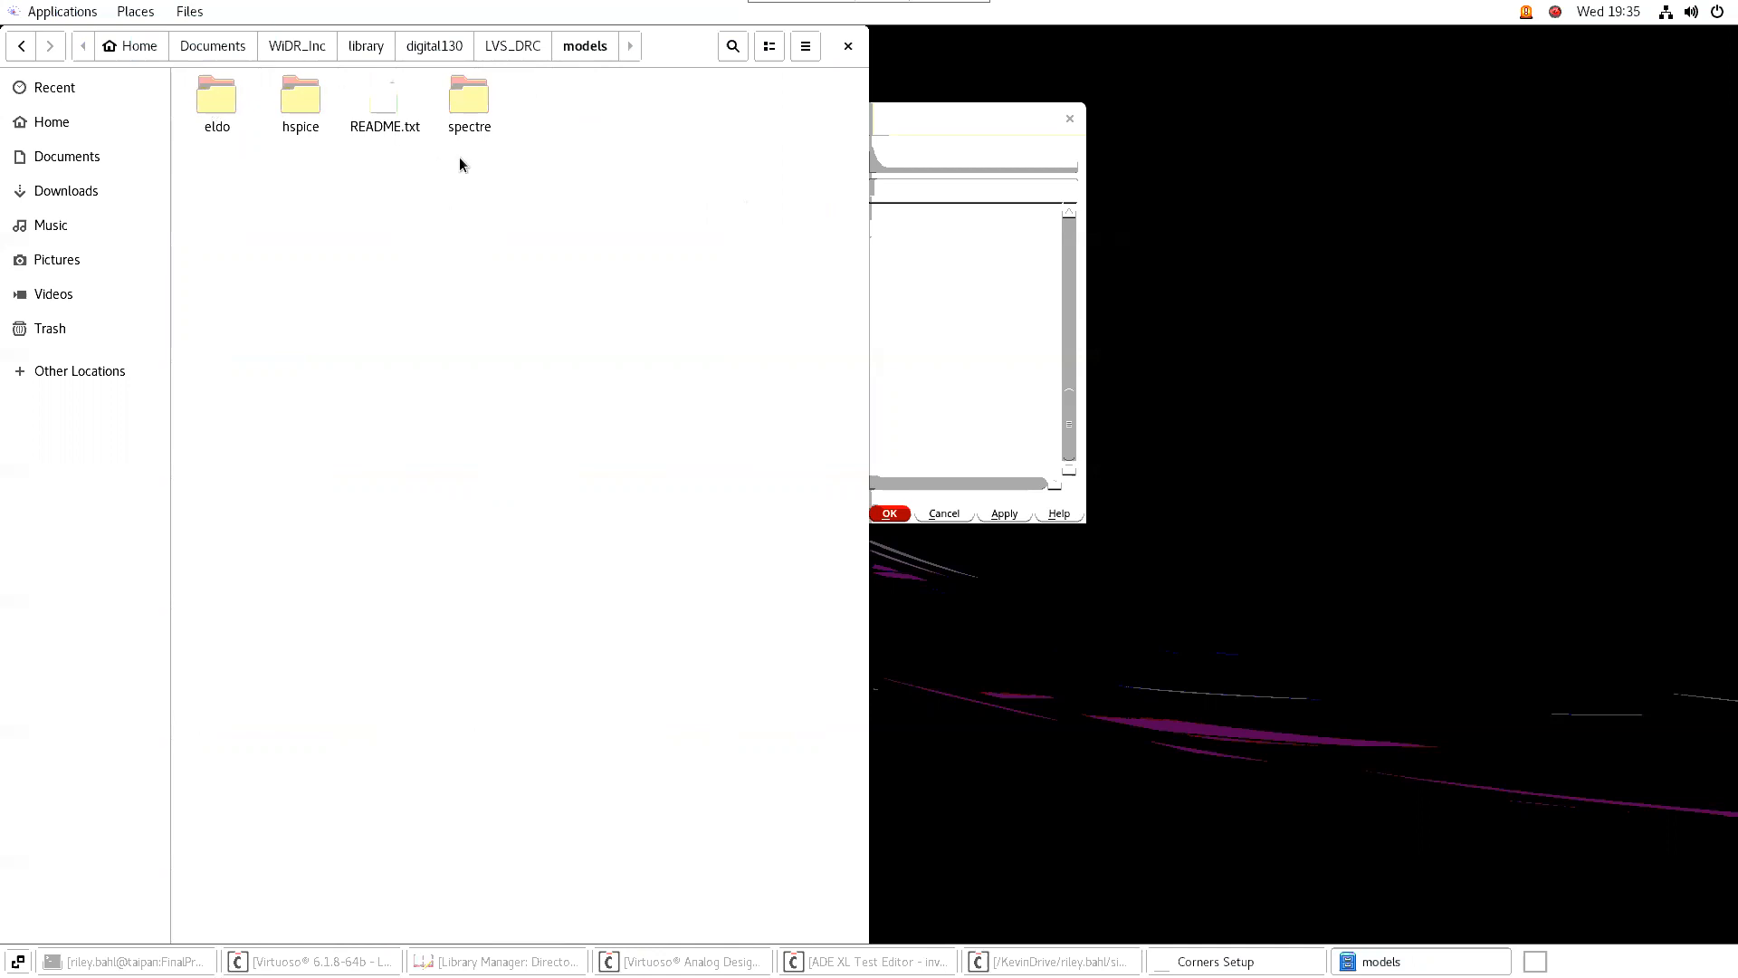
double_click(486, 105)
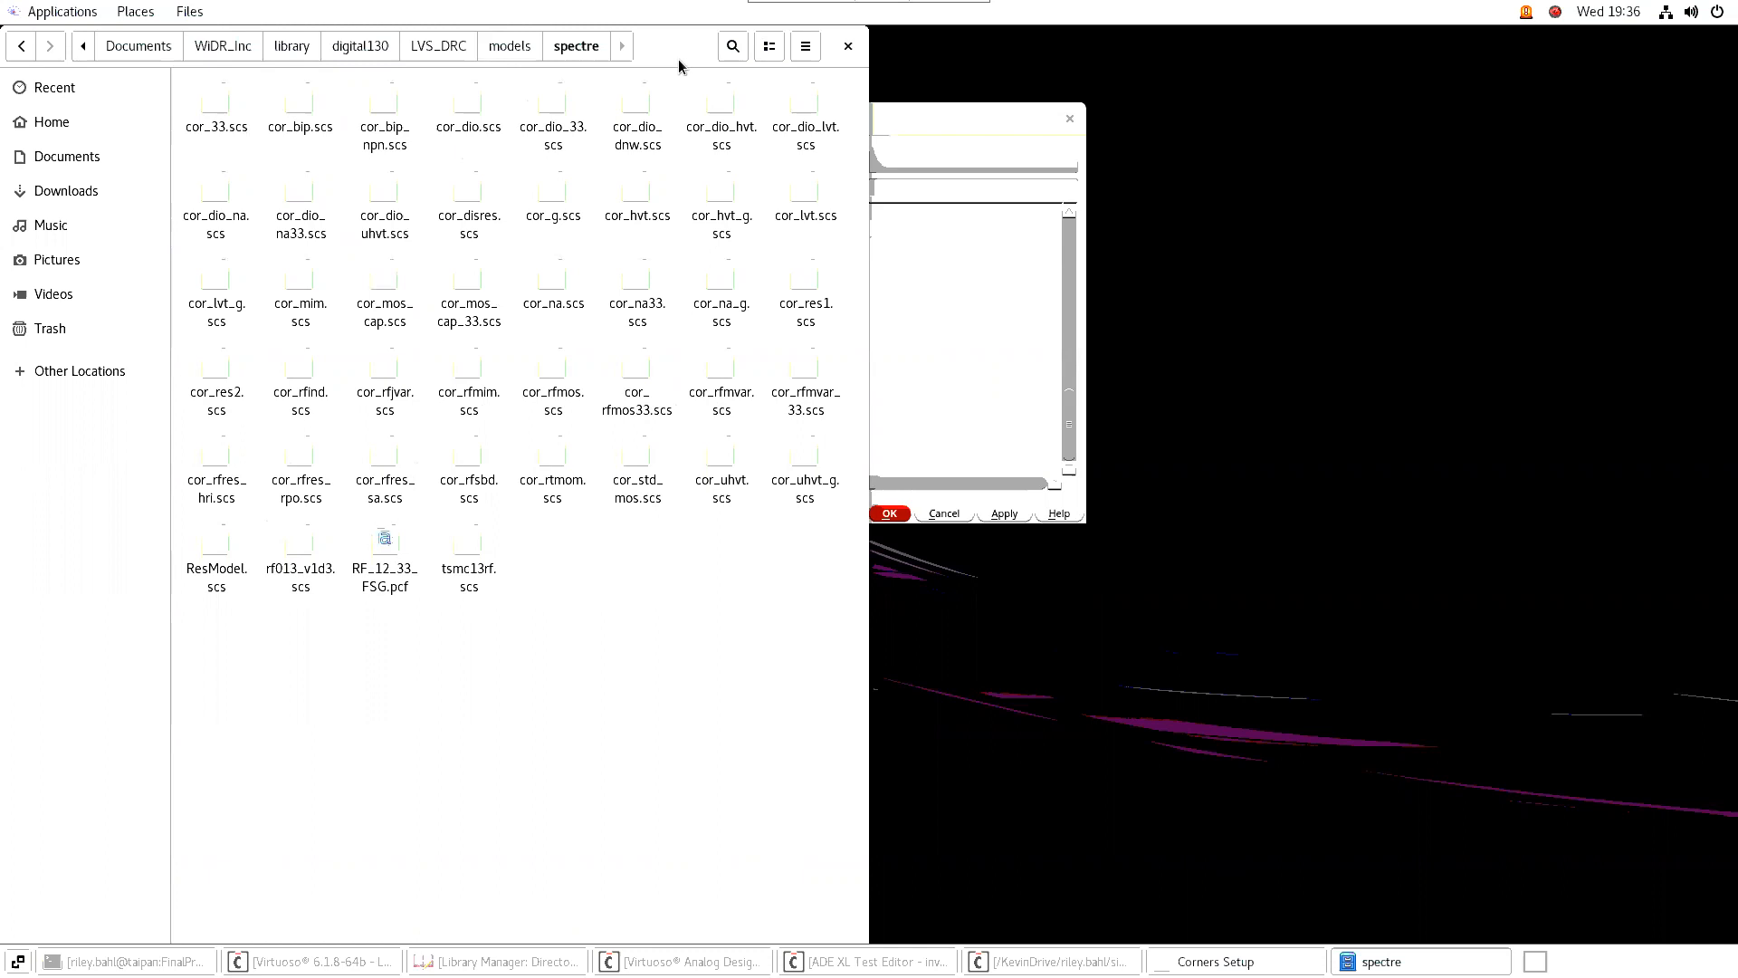
Return to the corners setup and accept it with the imported FF, TT and SS corners
left_click(921, 117)
scroll(626, 349, "up", 9)
scroll(603, 294, "down", 9)
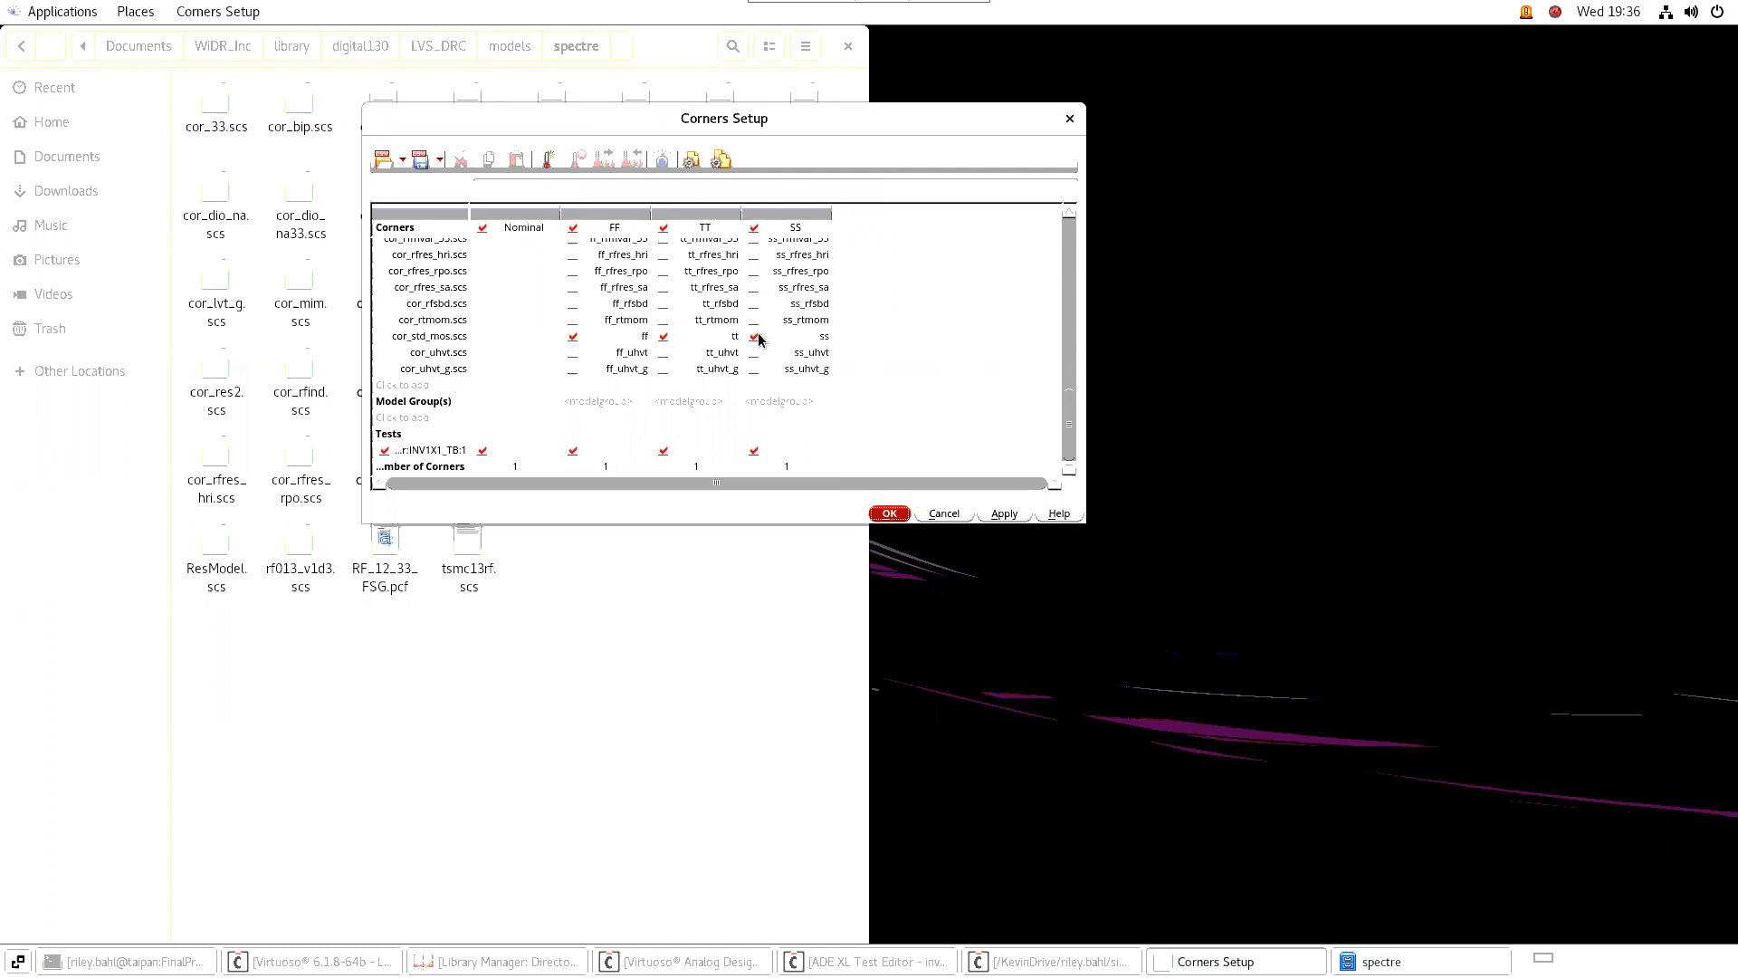
left_click(886, 515)
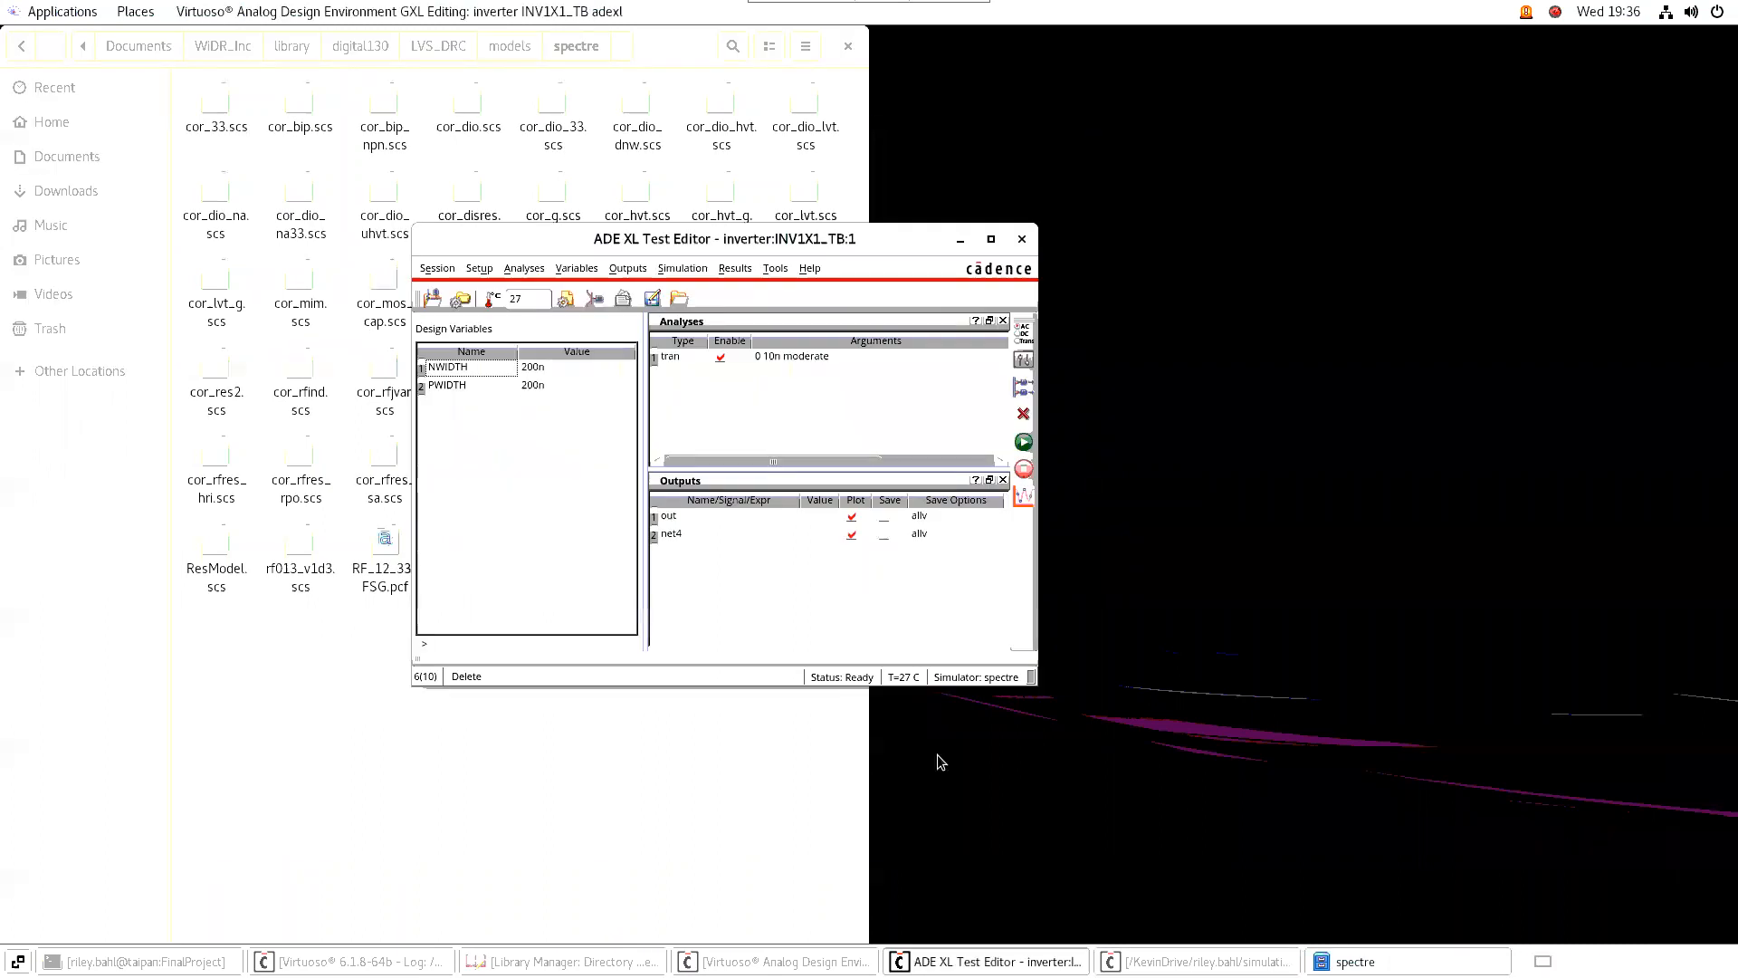
Close the ADE XL Test Editor and the simulation log, and bring back the adexl view
left_click(1026, 240)
left_click(1120, 961)
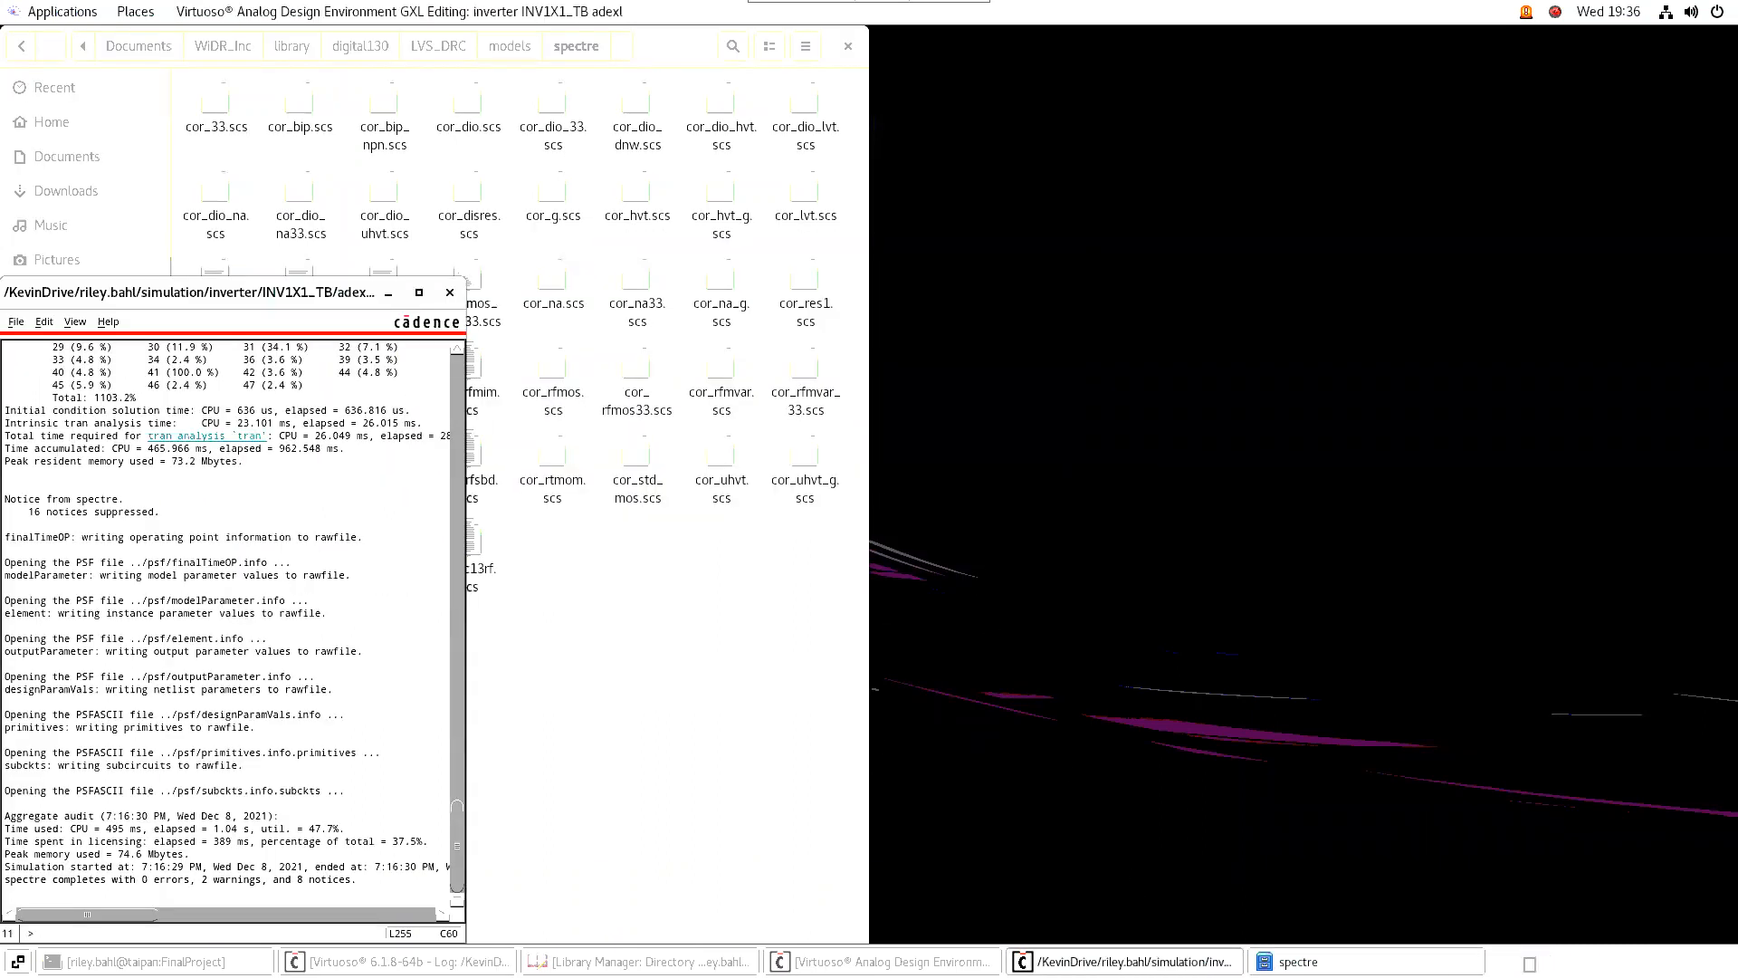
left_click(450, 293)
left_click(898, 960)
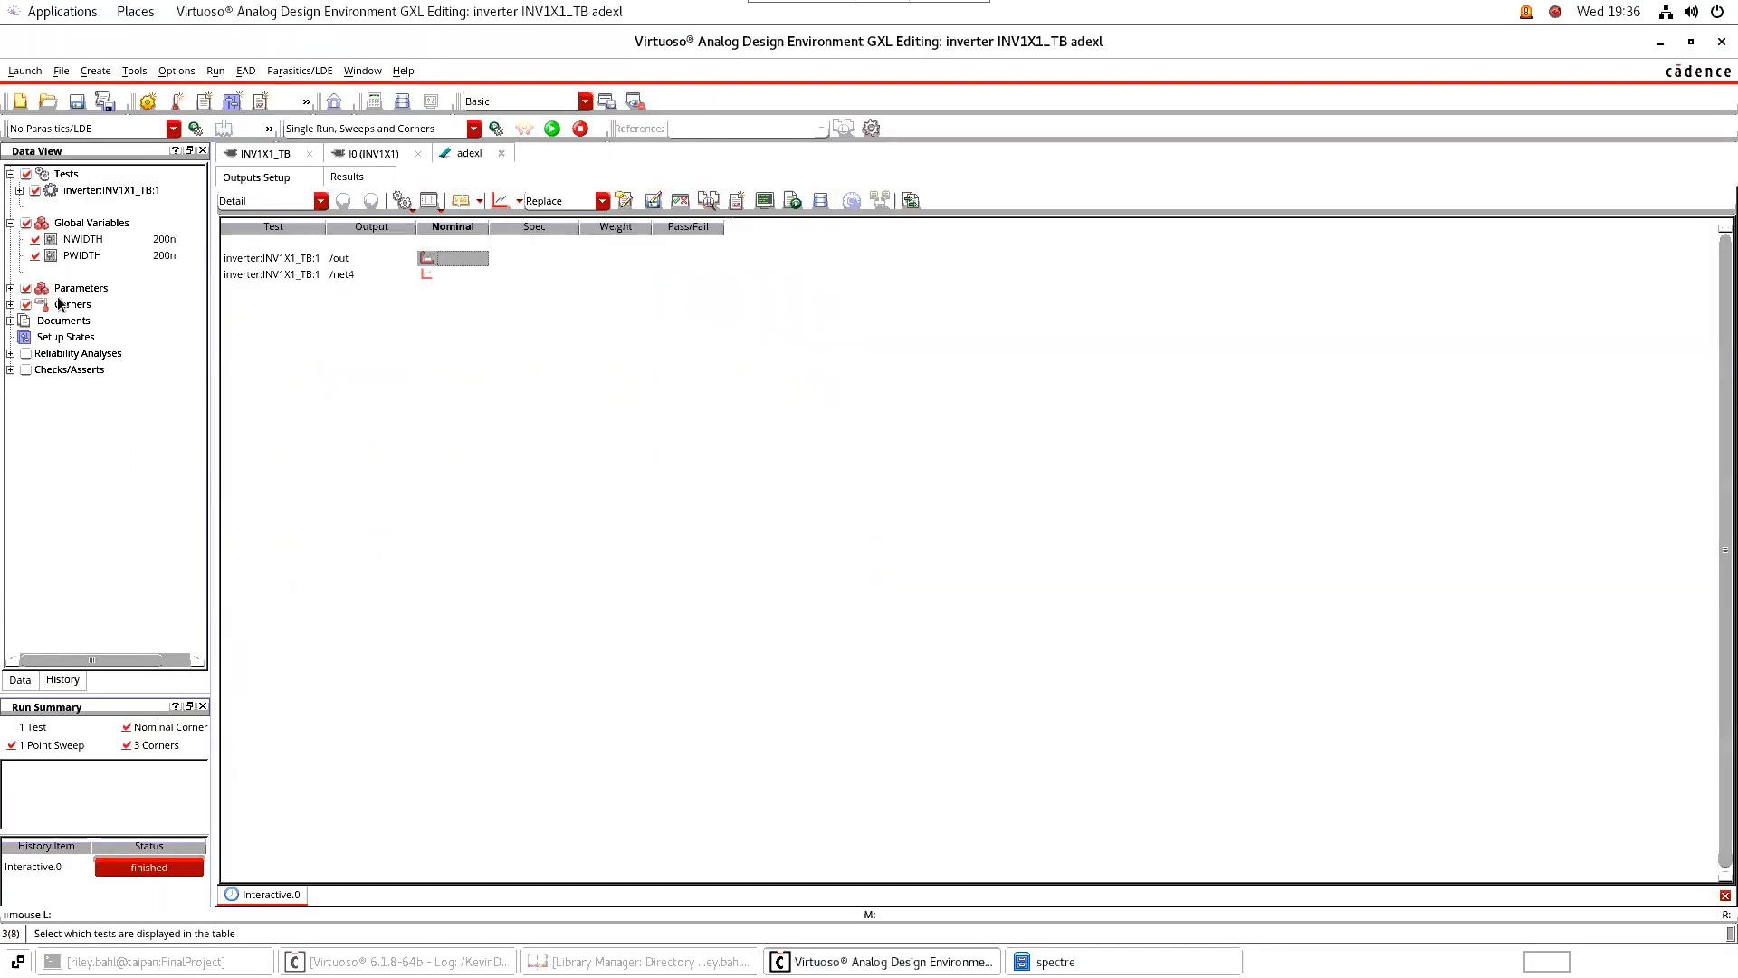
Expand the list of corners and run the simulation over them, re-extracting the modified INV1X1_TB schematic
left_click(10, 305)
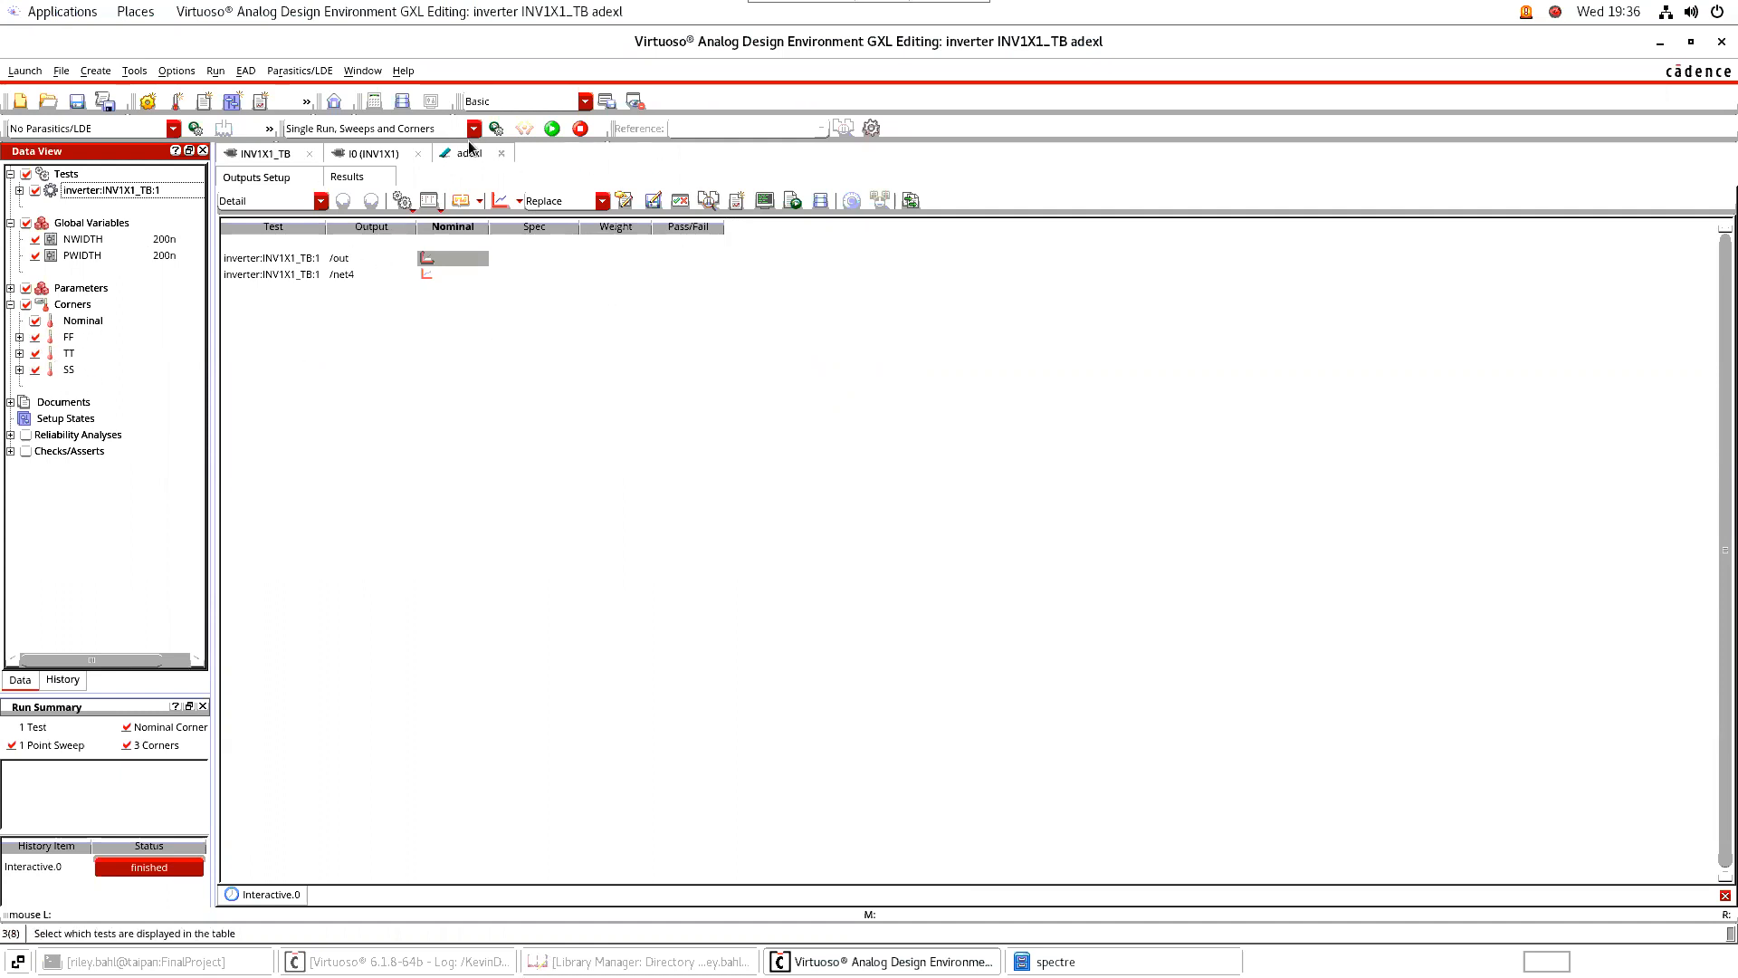
left_click(552, 128)
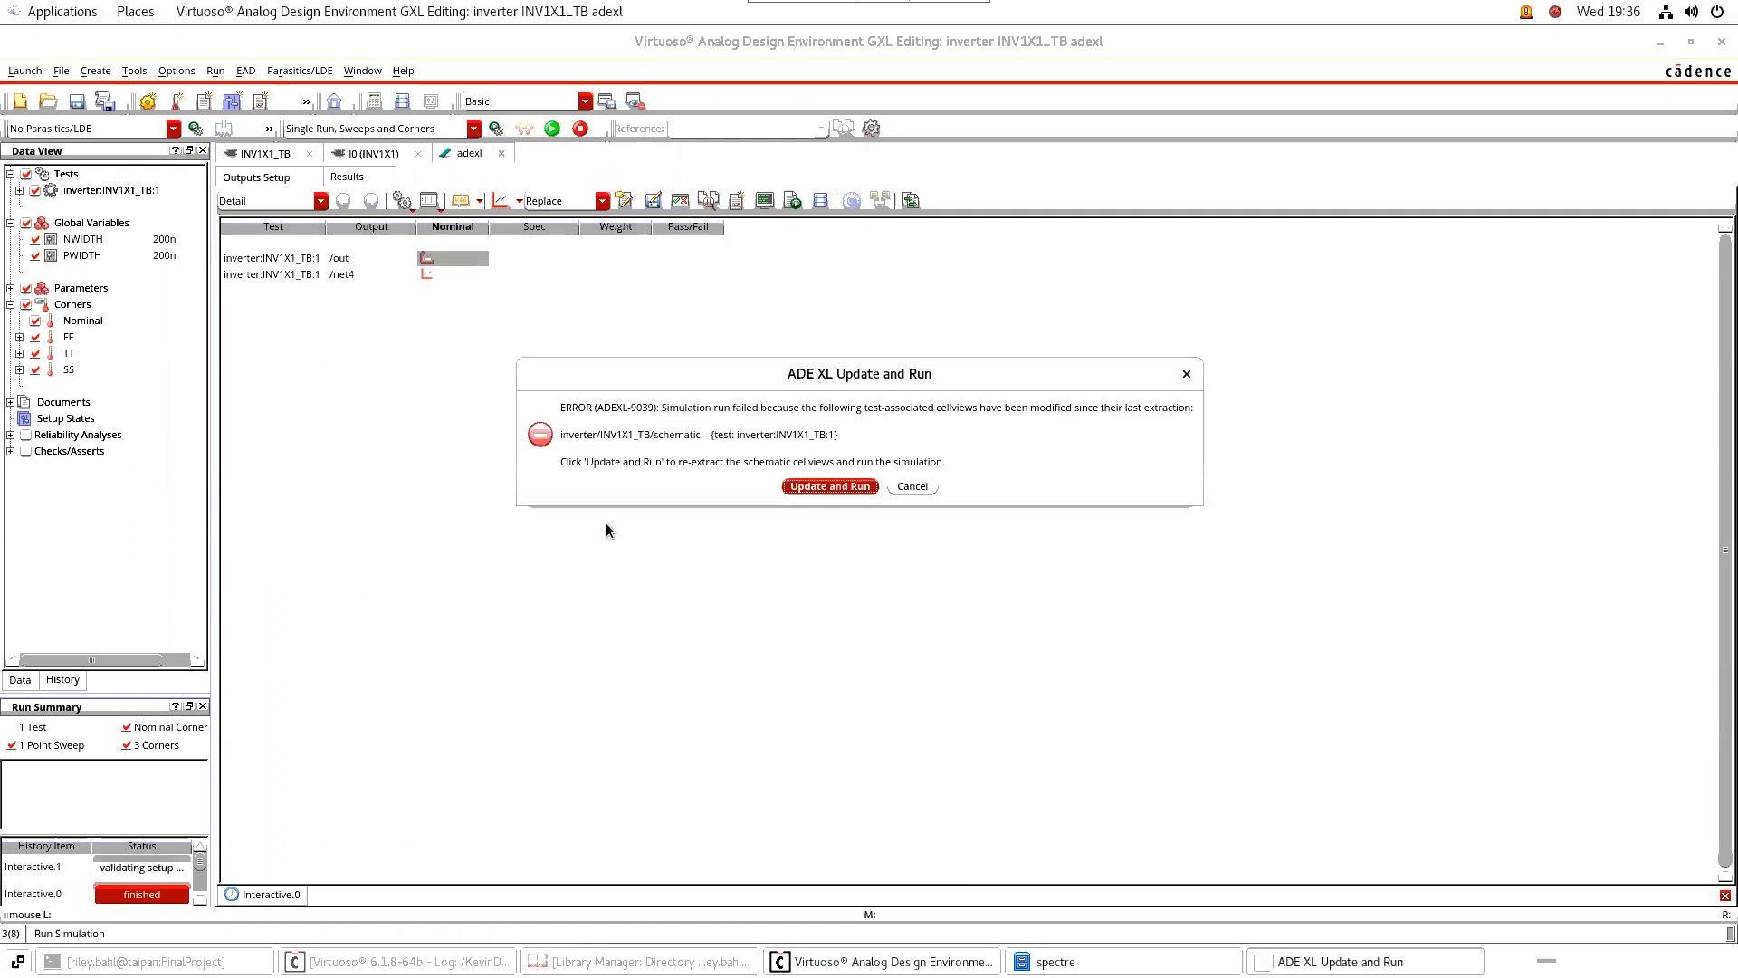
left_click(808, 487)
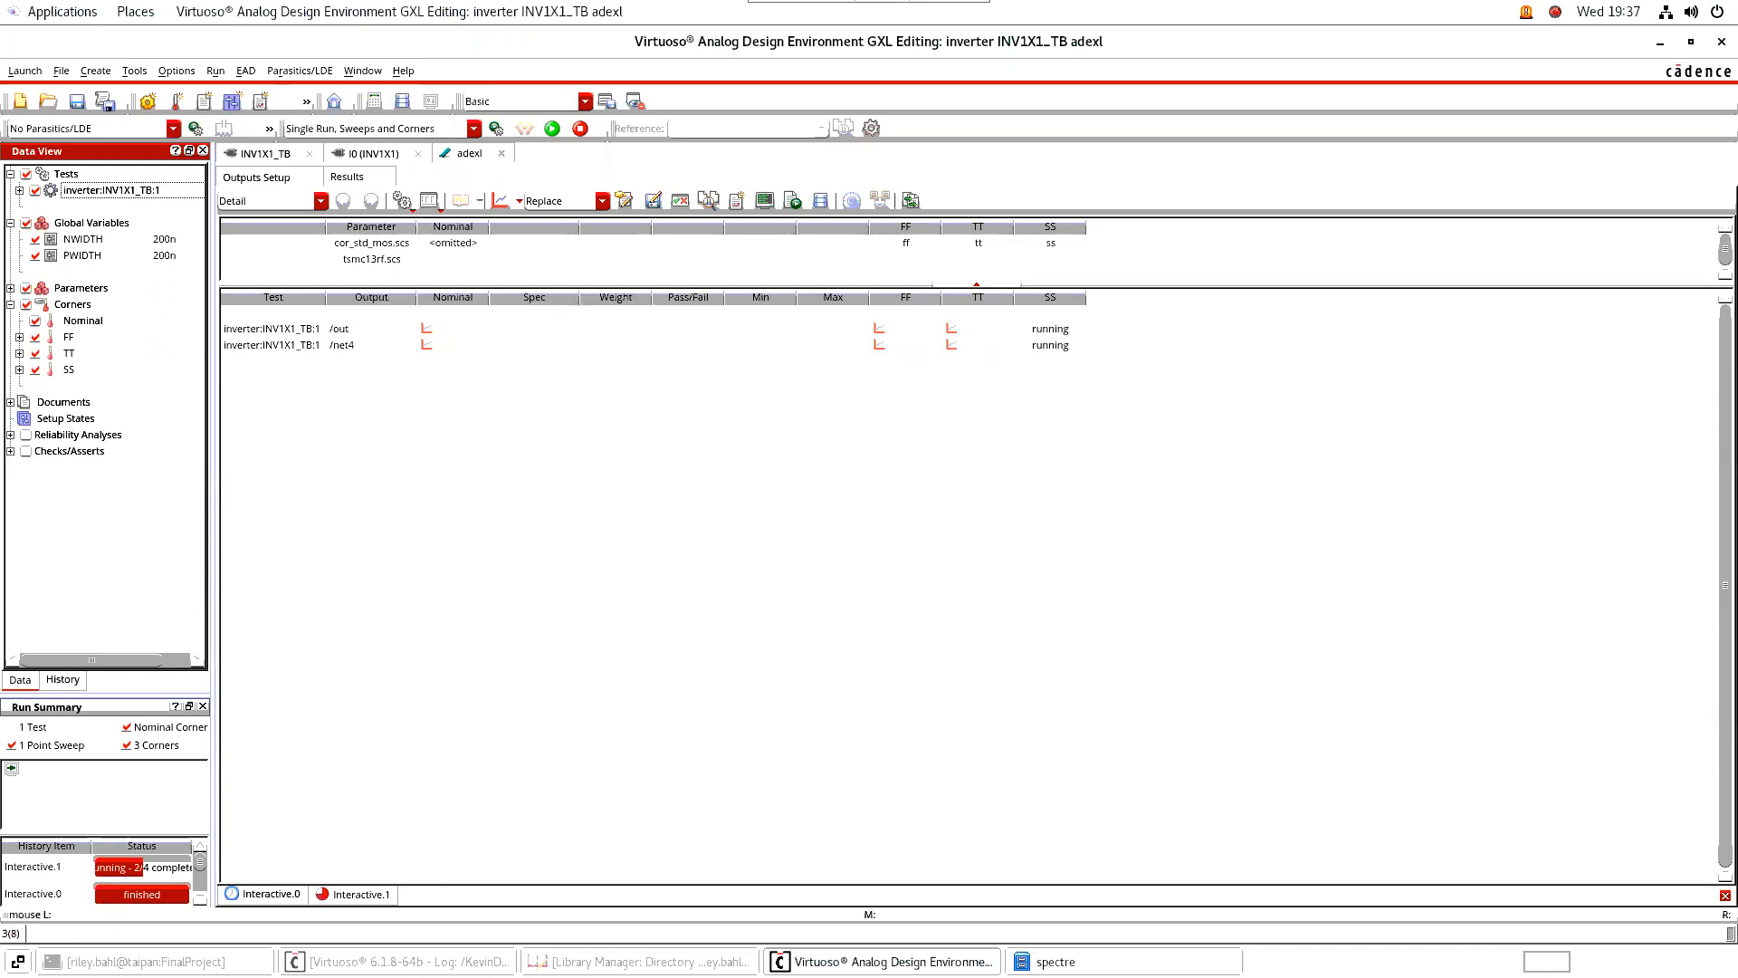
Plot the /out and /net4 transient waveforms across all simulated corners
double_click(879, 328)
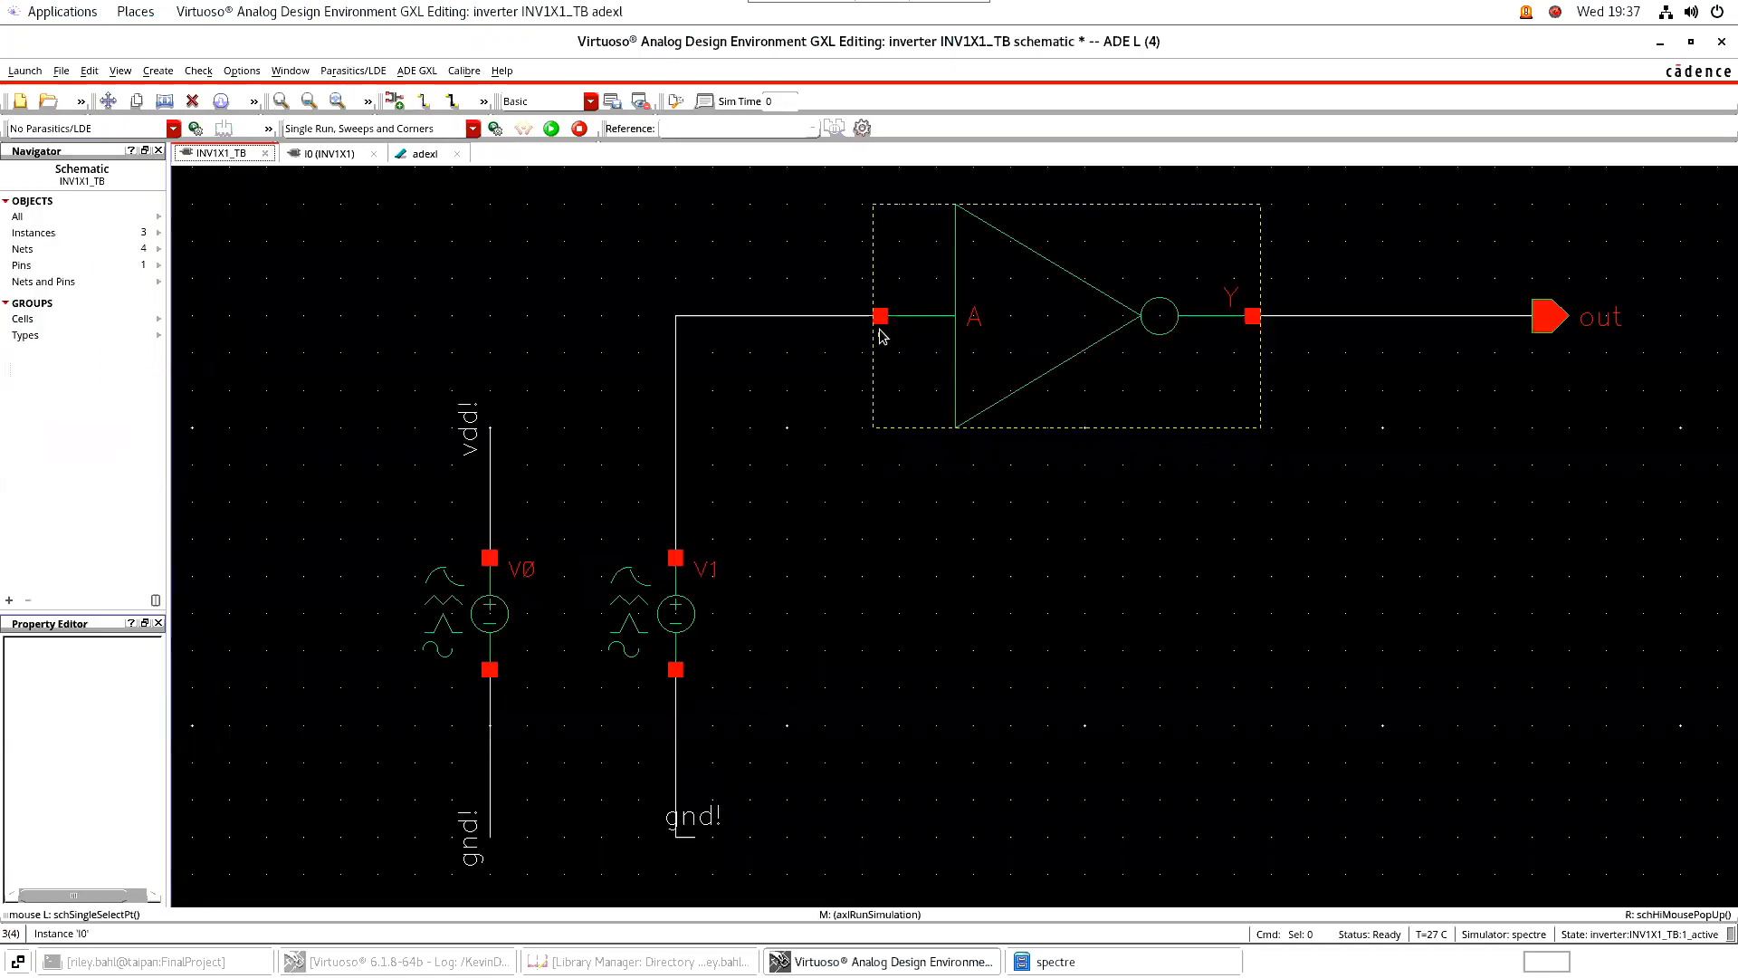
left_click(423, 154)
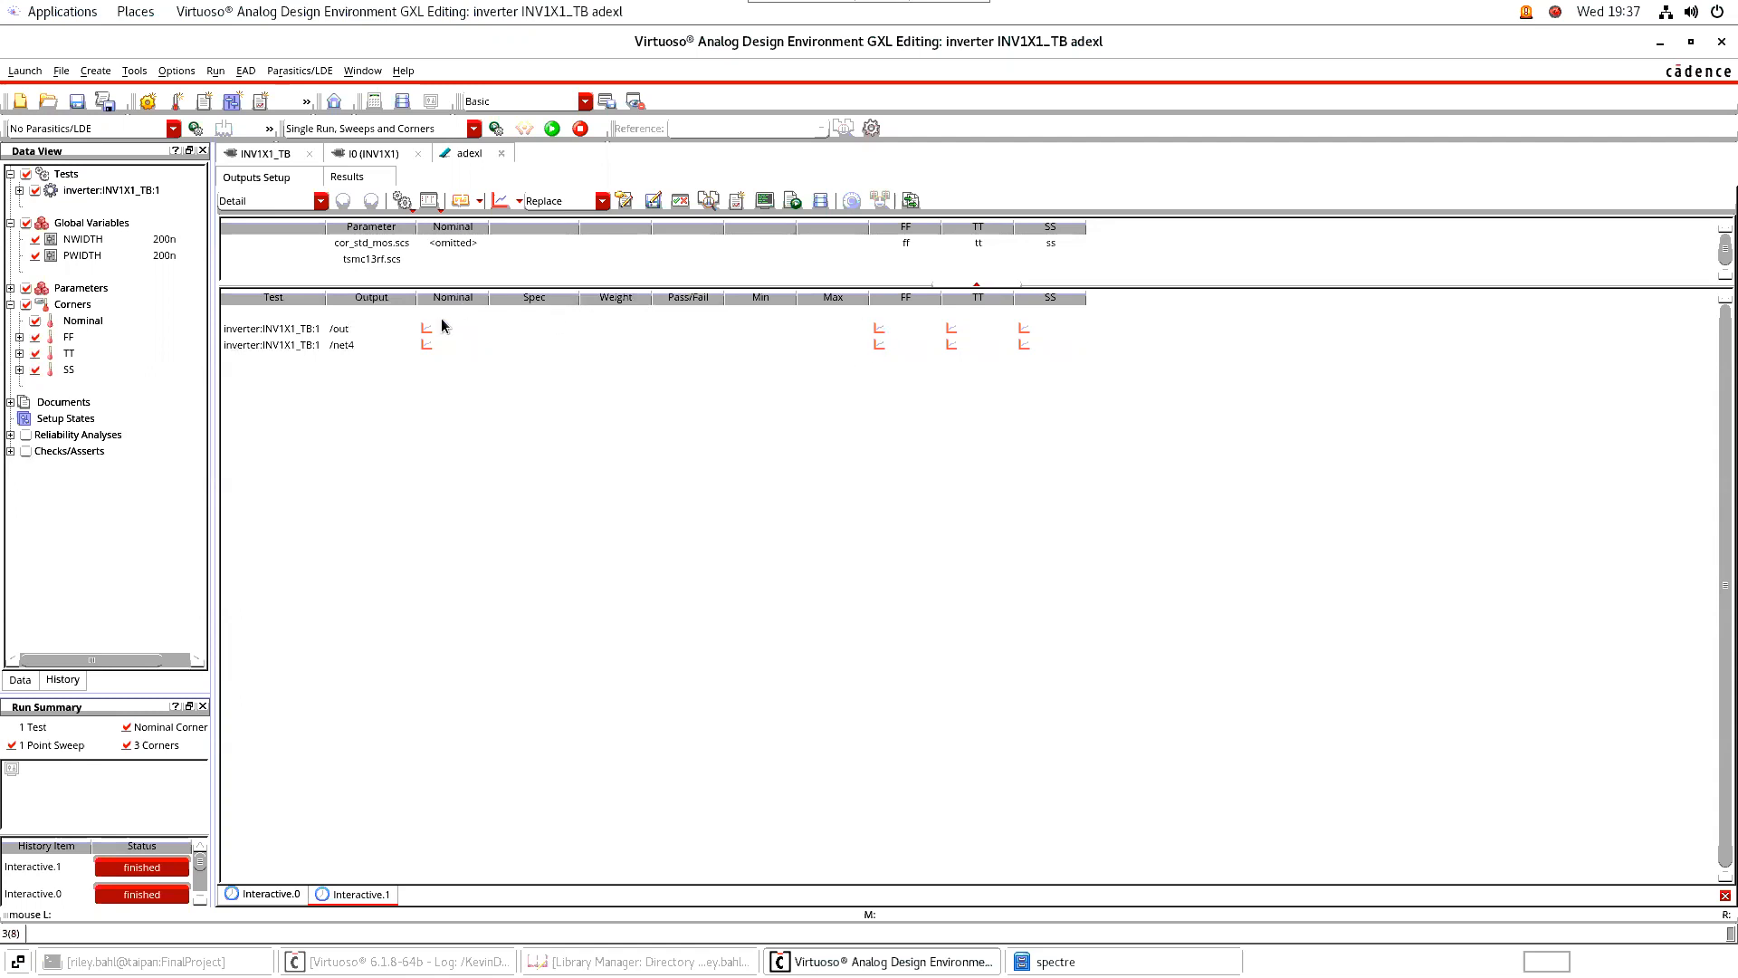
left_click(499, 200)
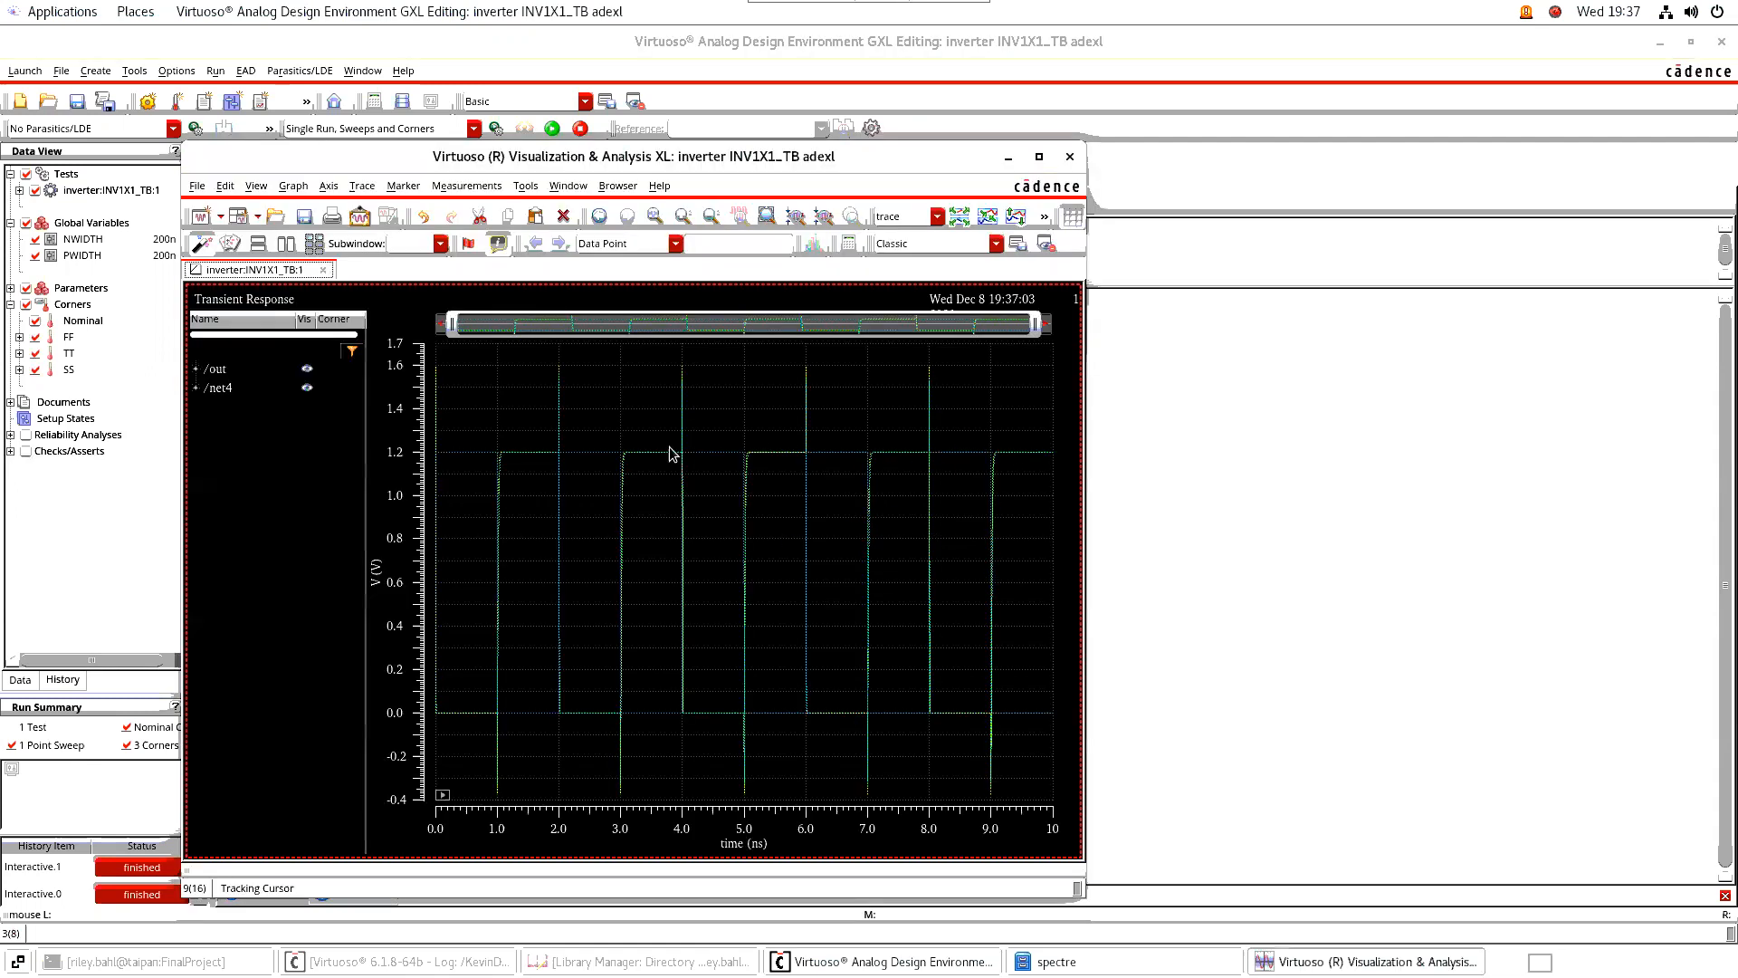
Compare the corner traces of /out at the falling edges near 2 ns and 6 ns, and close the waveform window
left_click_drag(1041, 331, 595, 331)
left_click_drag(440, 325, 569, 342)
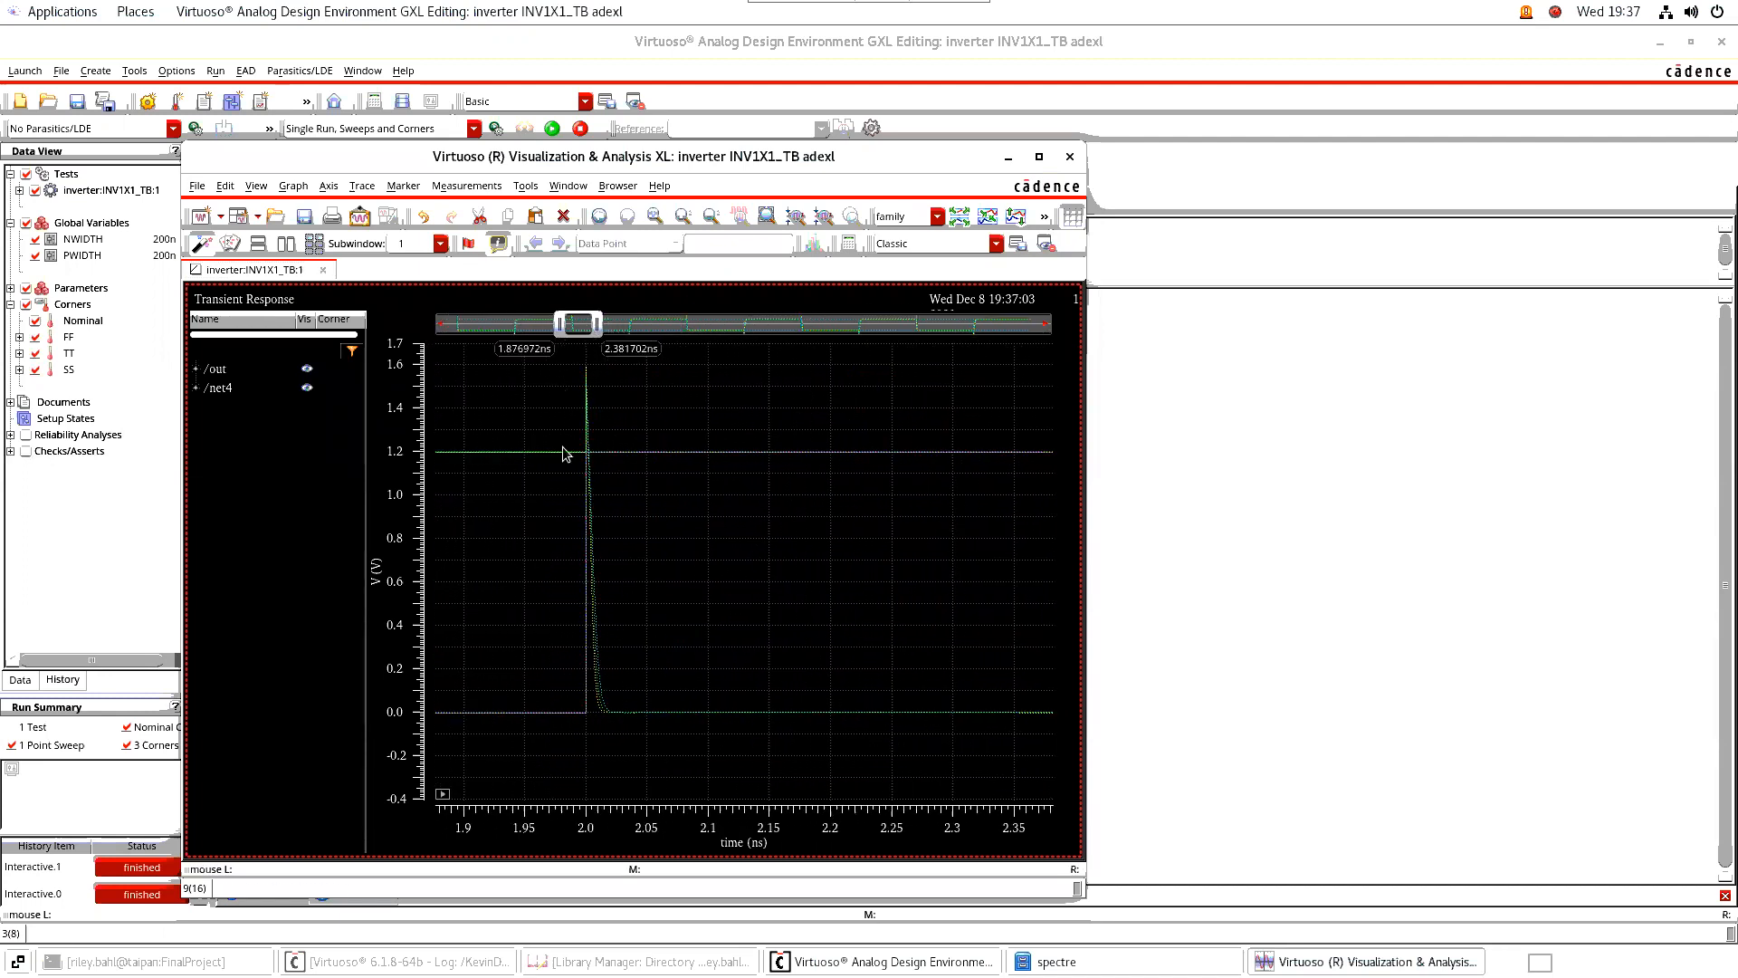
mouse_move(599, 699)
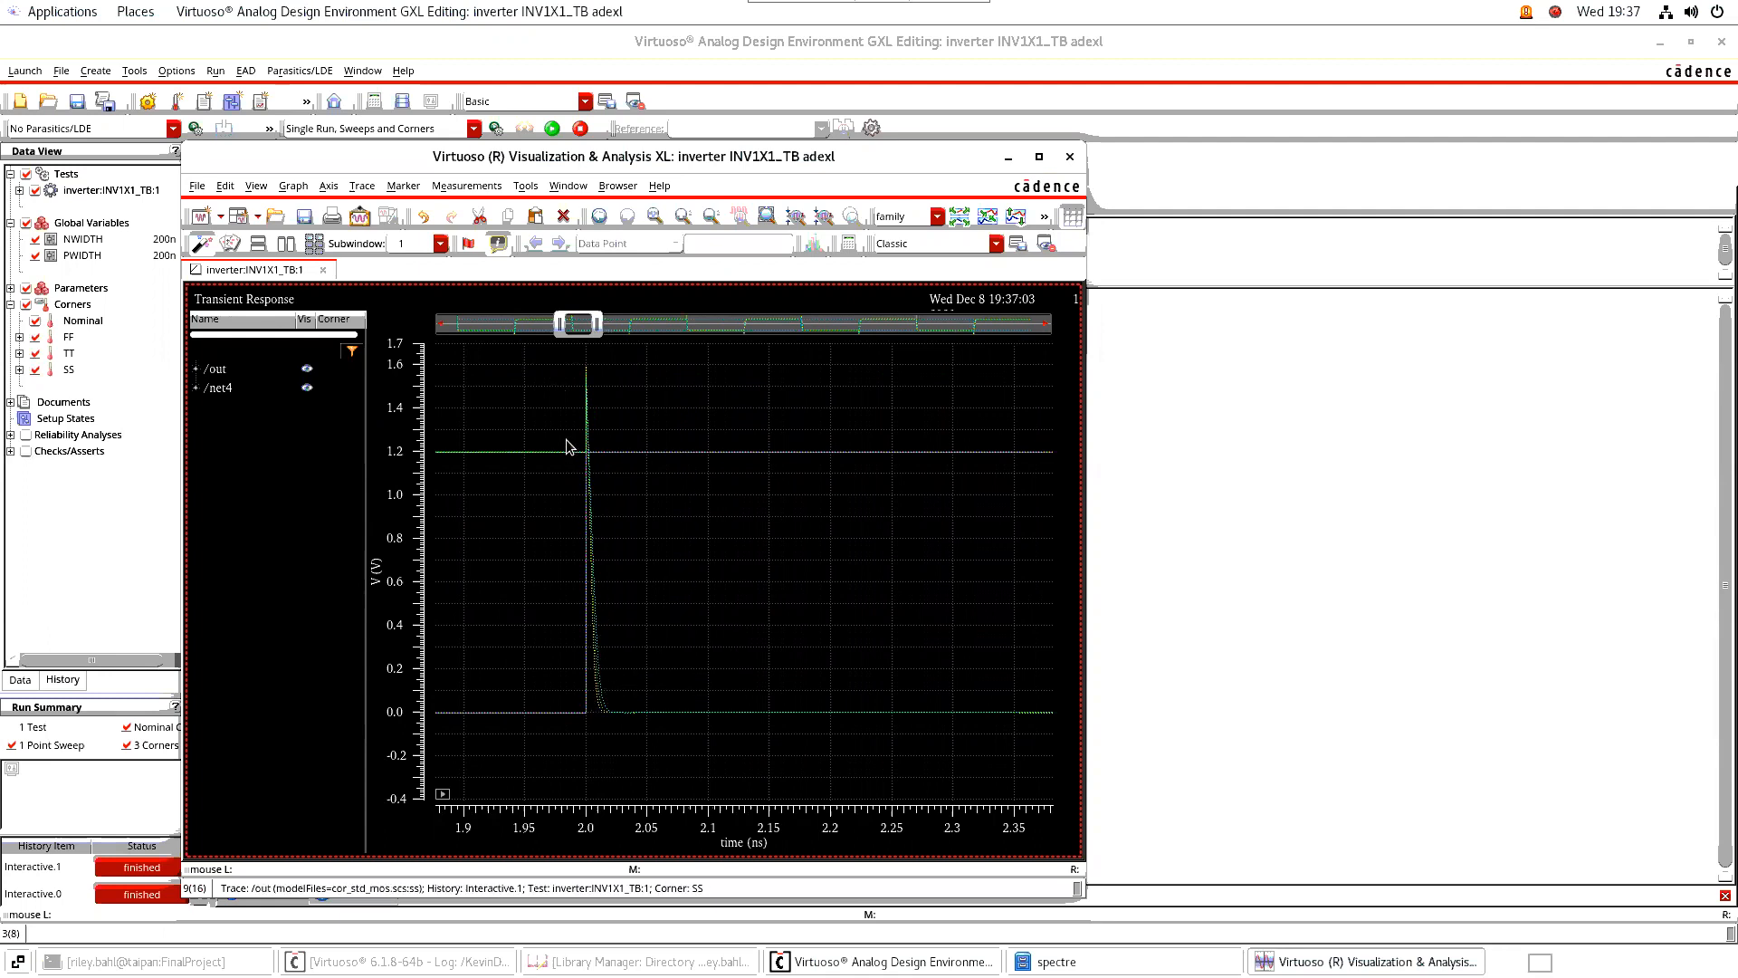
left_click_drag(599, 326, 567, 329)
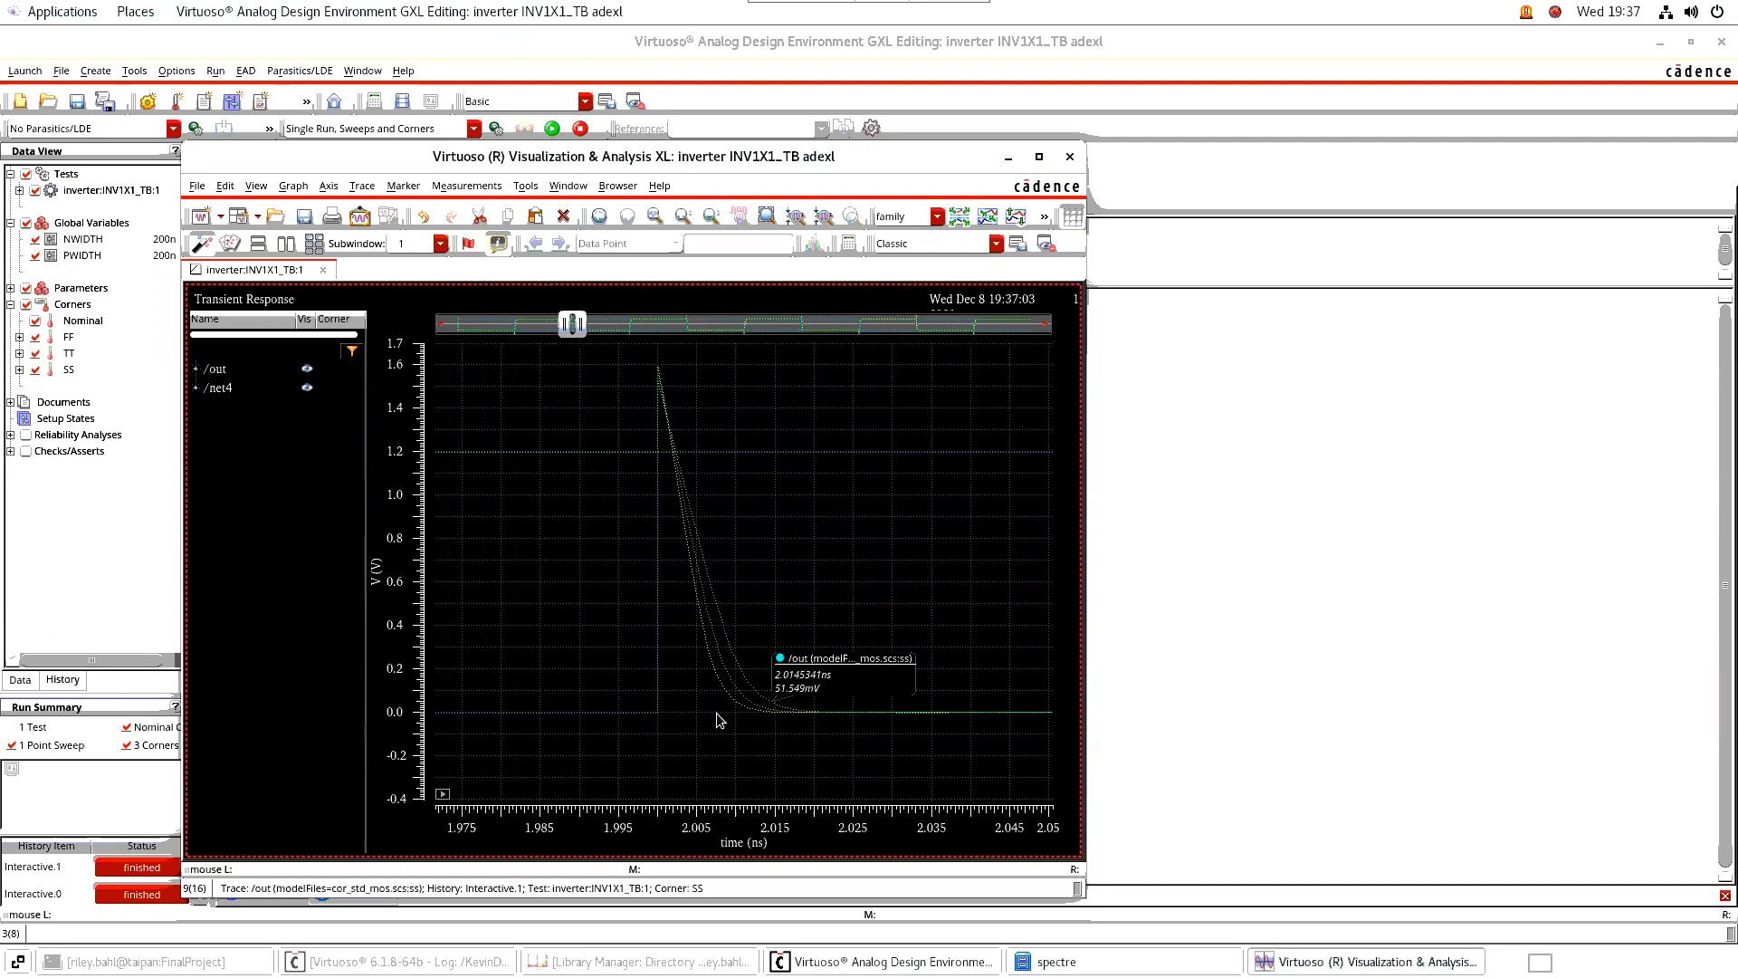
mouse_move(715, 684)
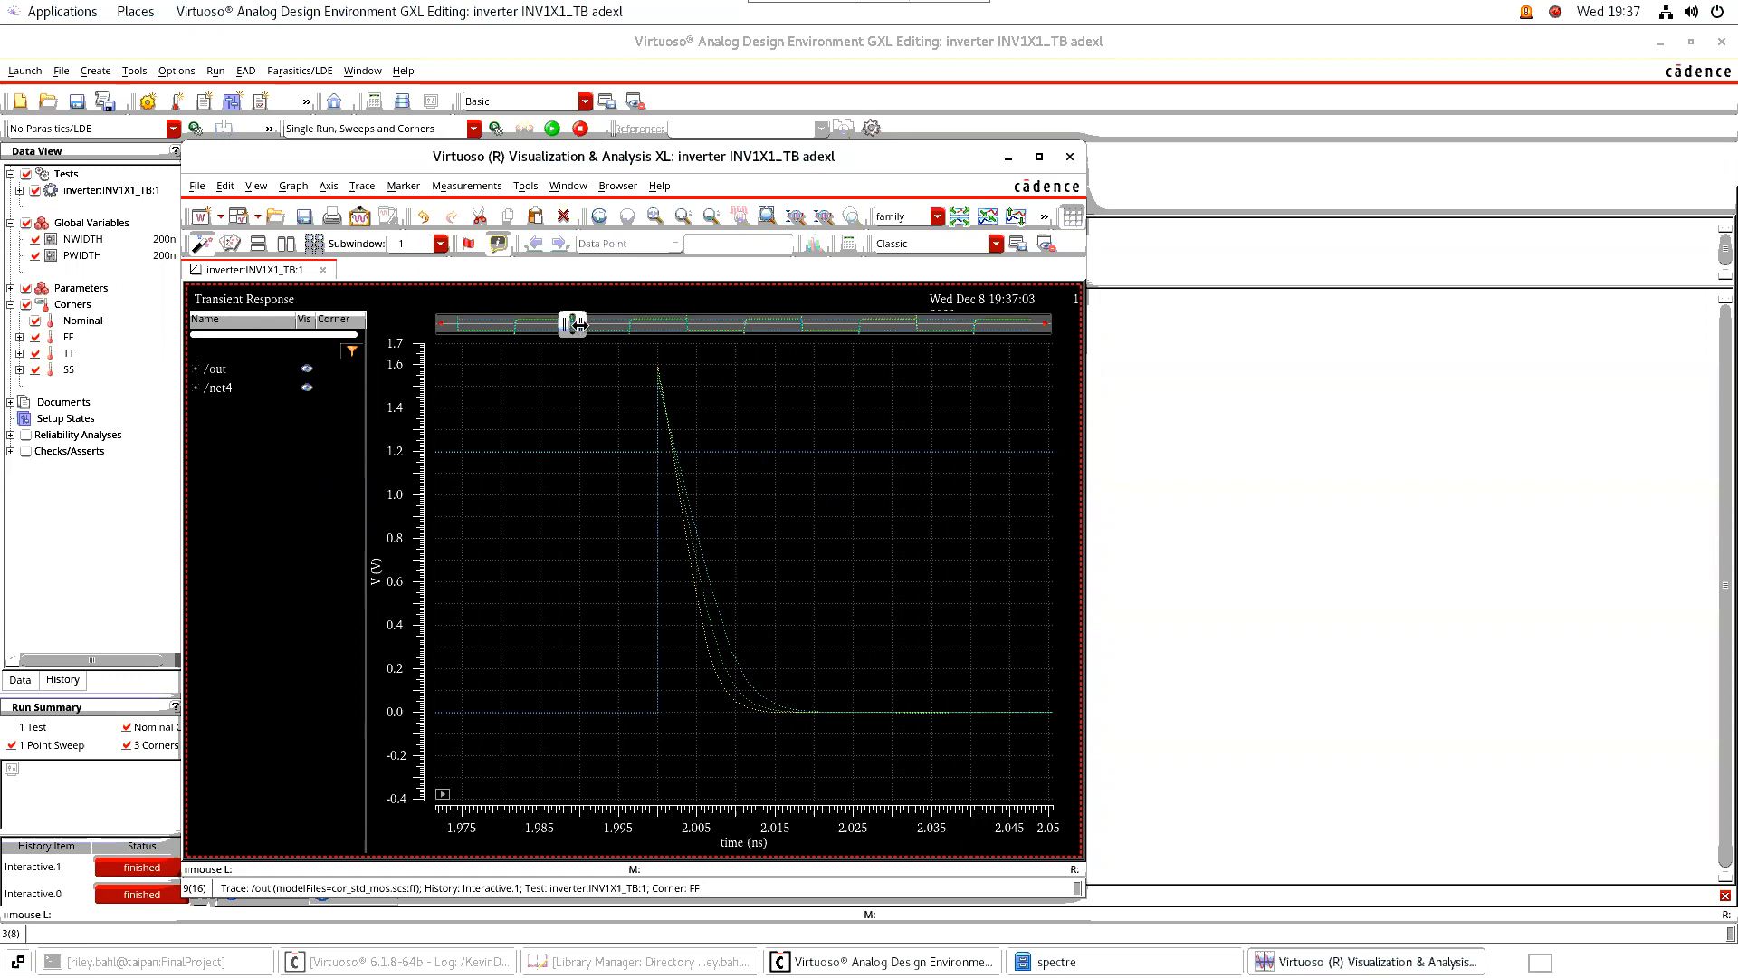
left_click_drag(573, 324, 818, 334)
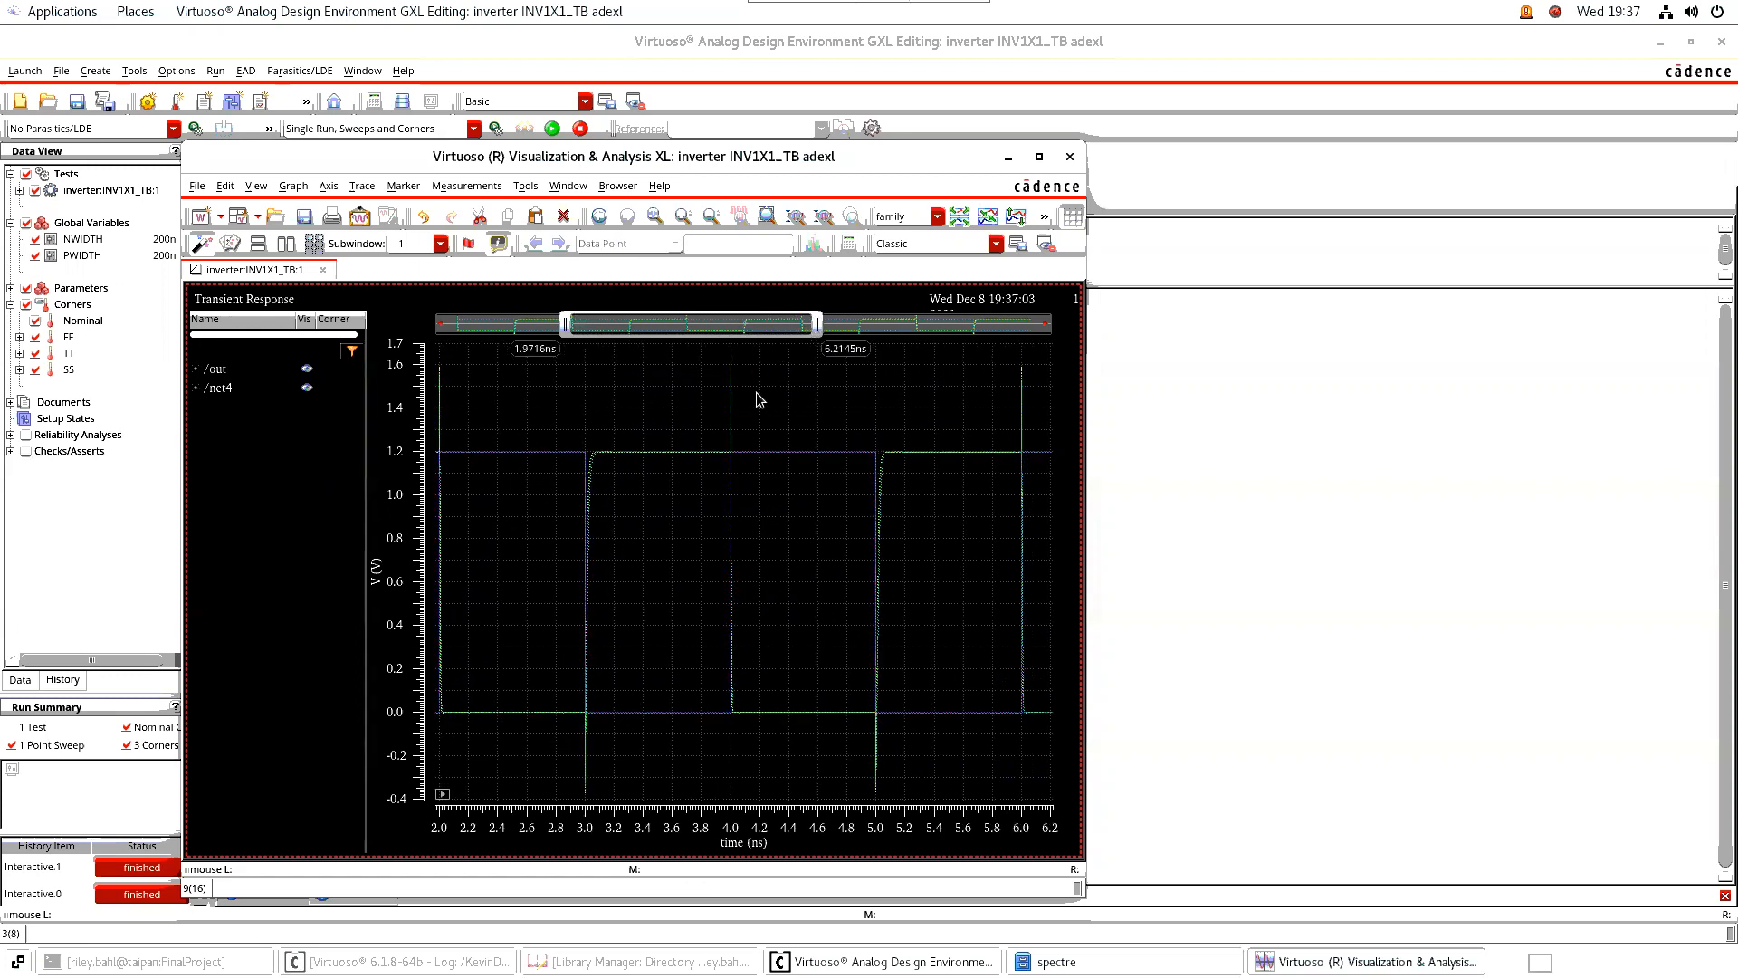
left_click_drag(565, 327, 800, 341)
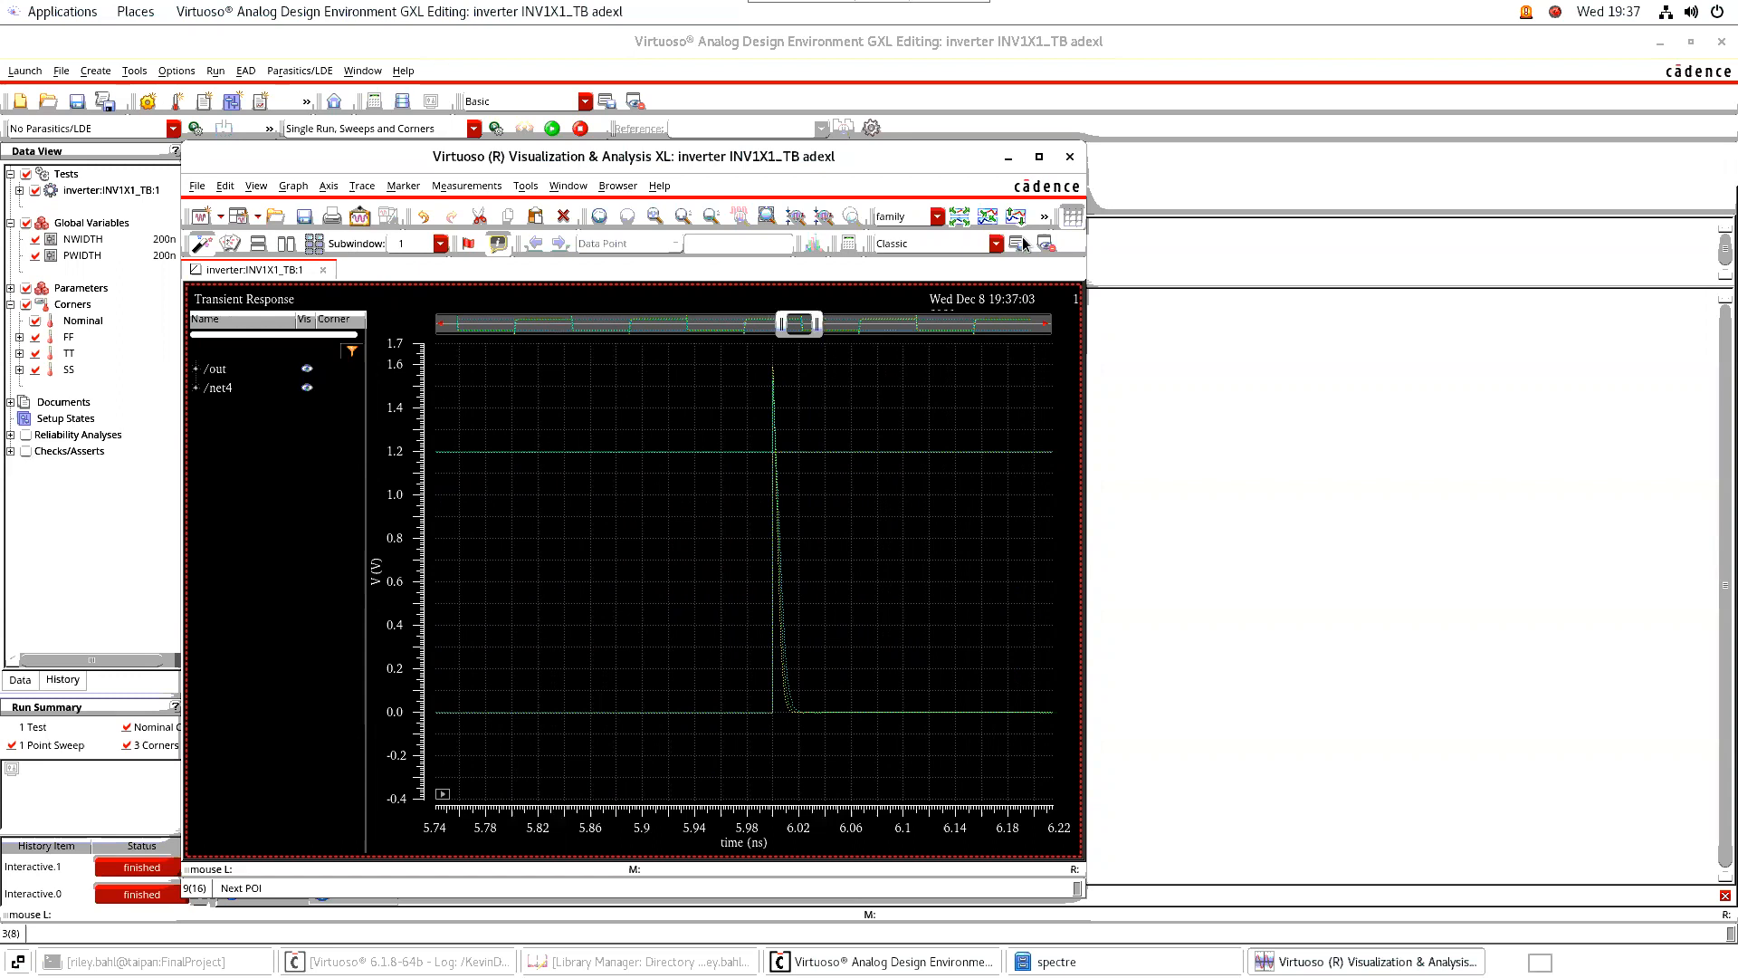
left_click(1070, 158)
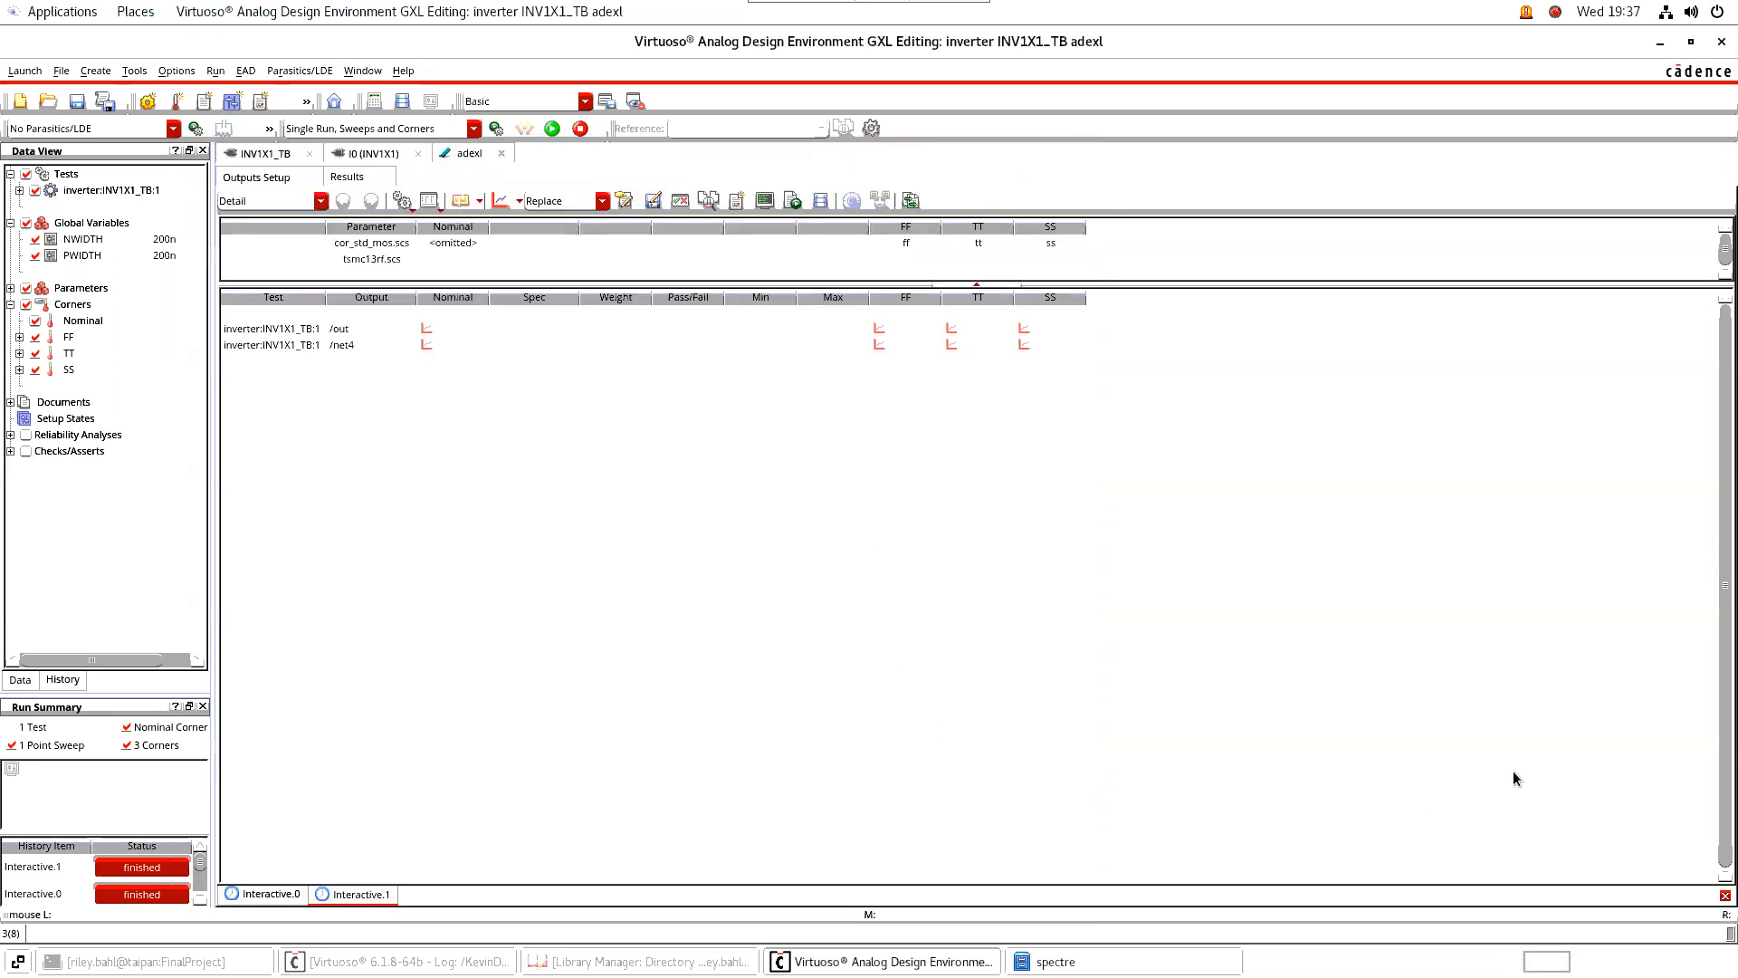